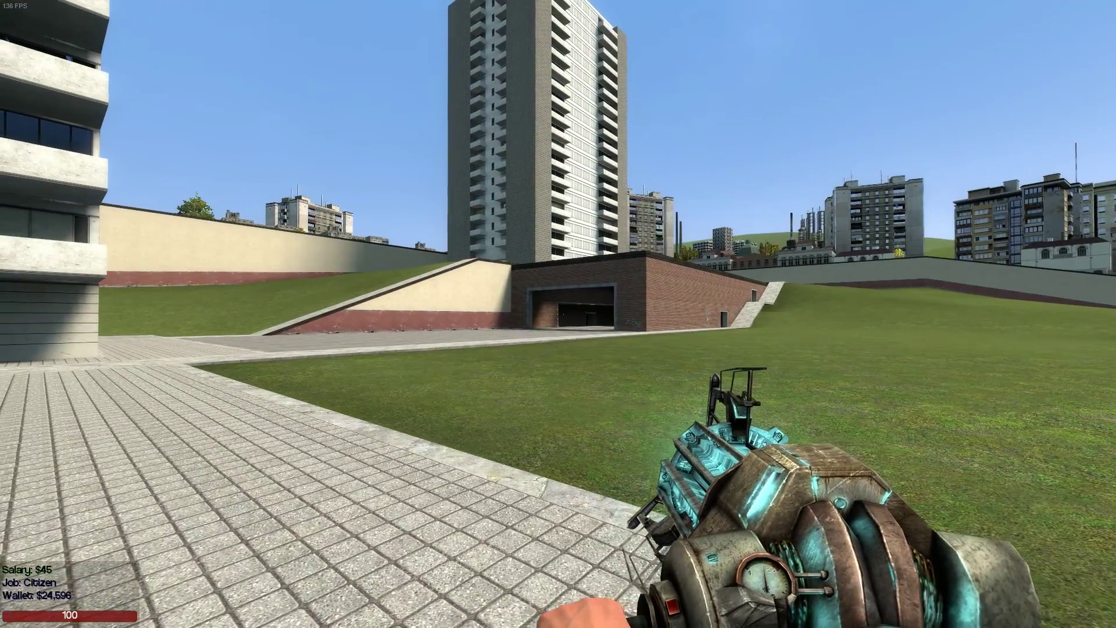
# Check the player list and the DarkRP F4 jobs menu, then close it.
pyautogui.press('w')
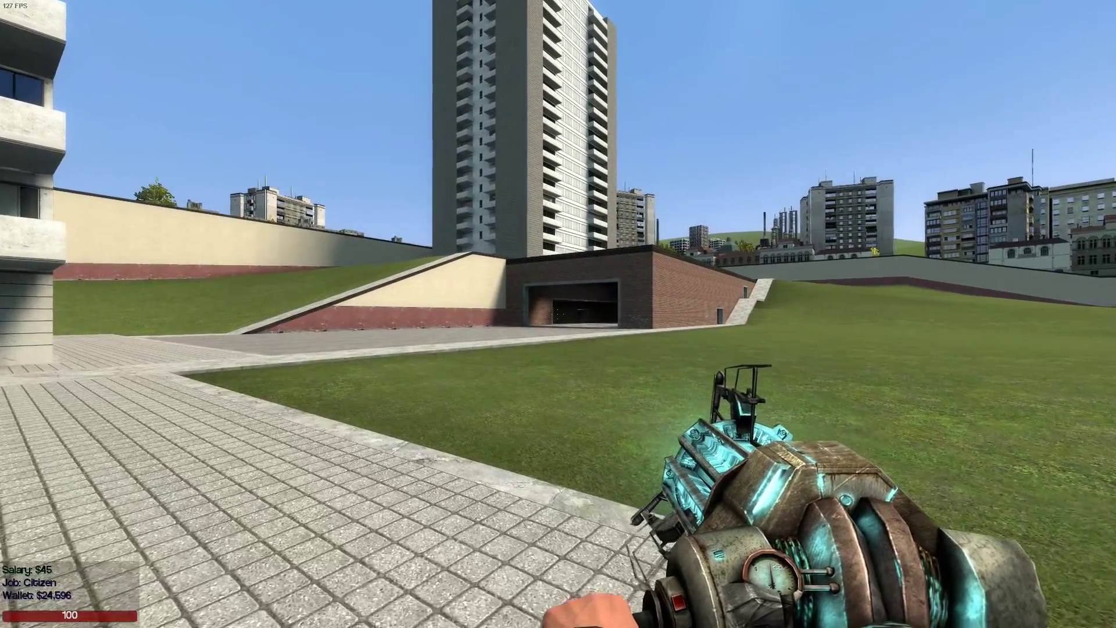
pyautogui.press('Tab')
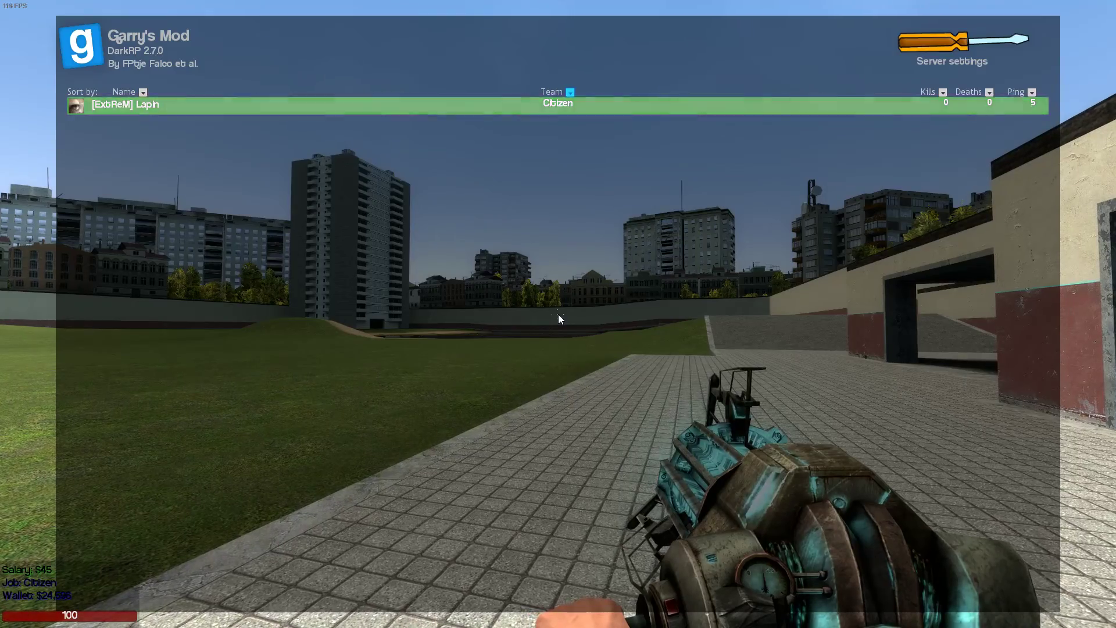
pyautogui.press('F4')
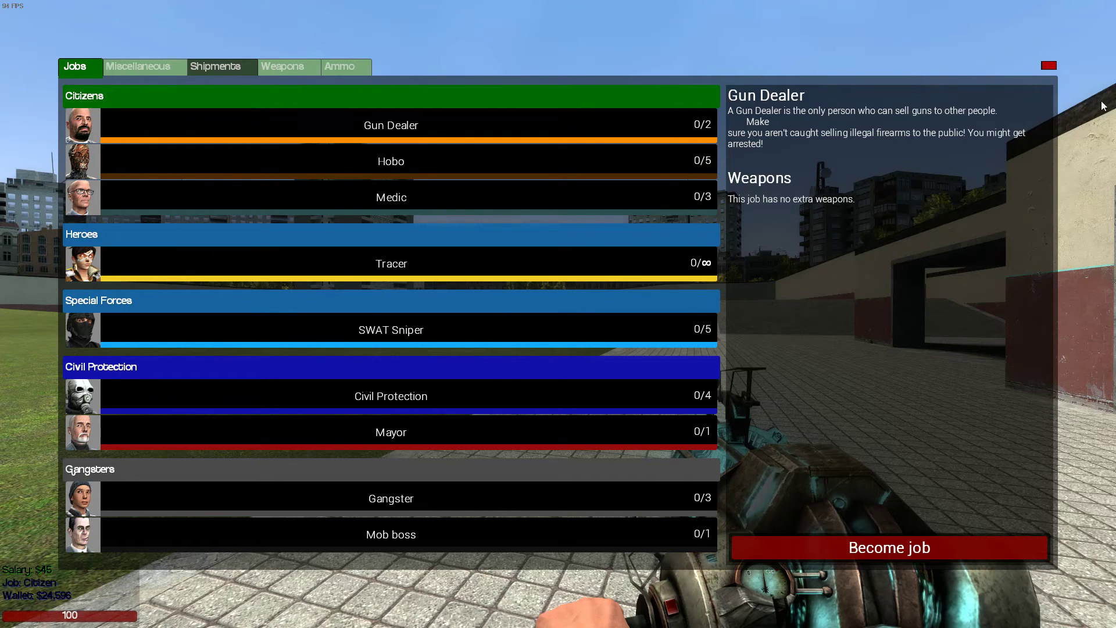
pyautogui.click(1049, 66)
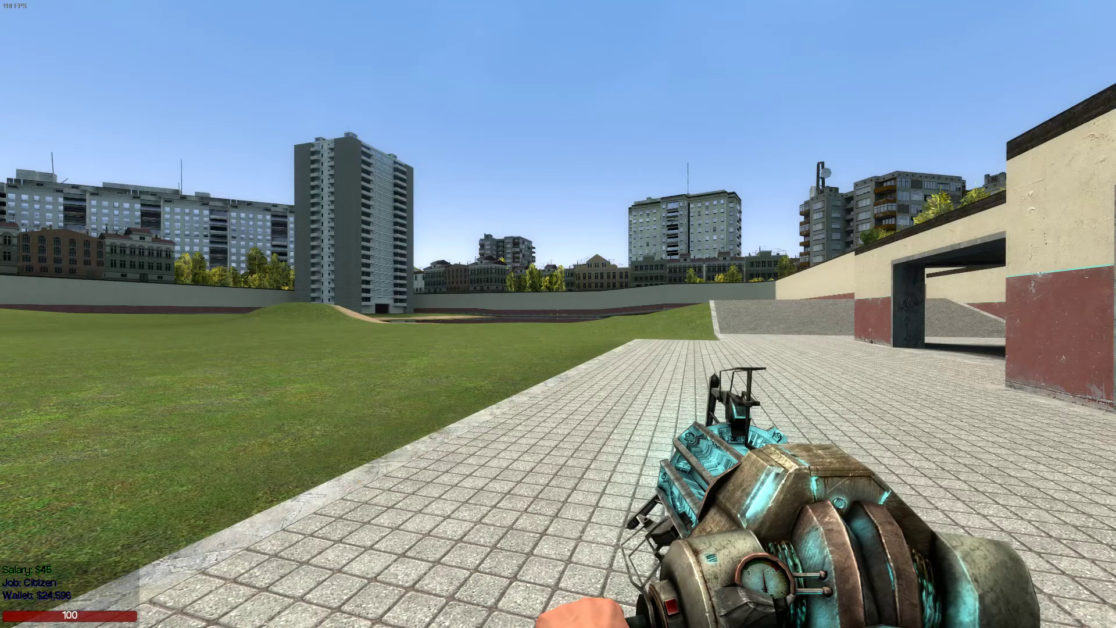
# Run the ezJob Manager console command to show the manager, then close it again.
pyautogui.press('`')
pyautogui.press('Return')
pyautogui.press('`')
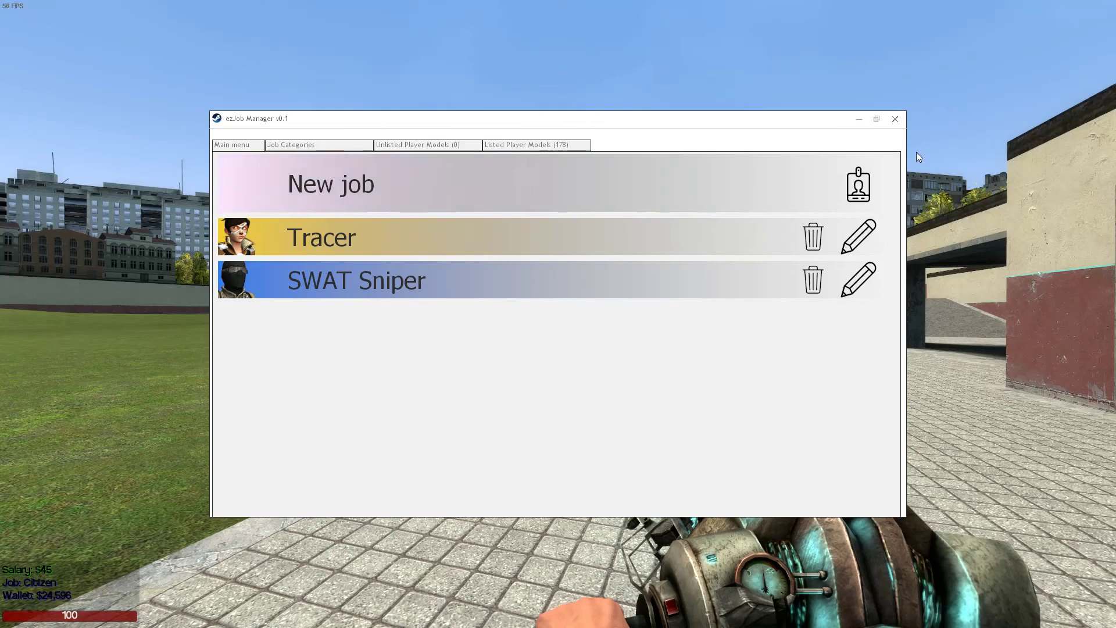
pyautogui.press('Tab')
# Review the F4 jobs menu once more and reopen the ezJob Manager from the console.
pyautogui.press('F4')
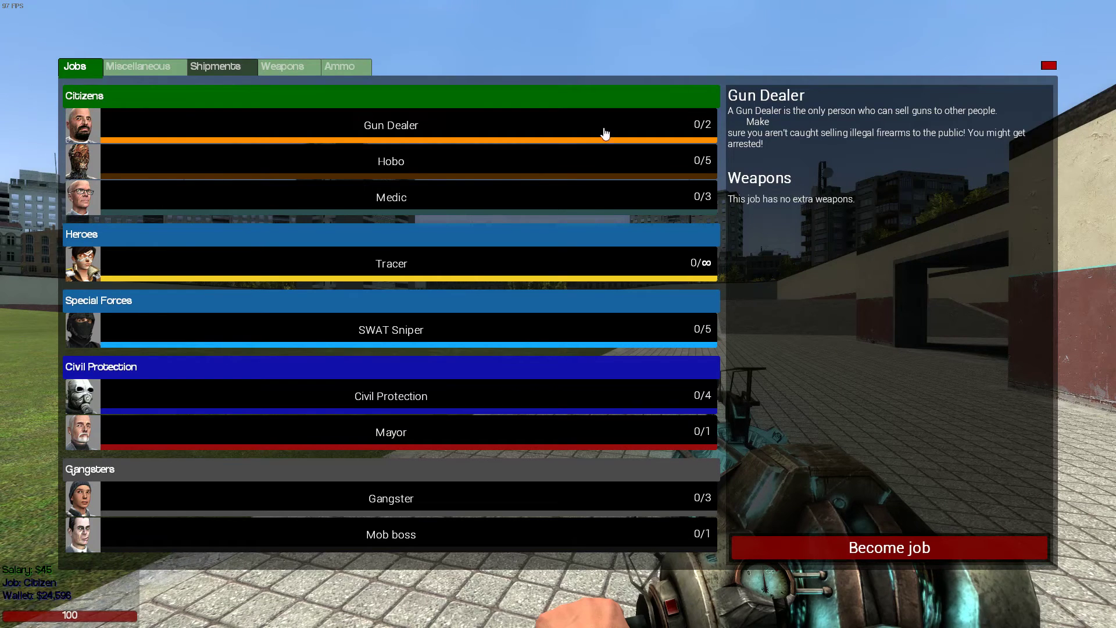
pyautogui.press('`')
pyautogui.press('Return')
pyautogui.press('`')
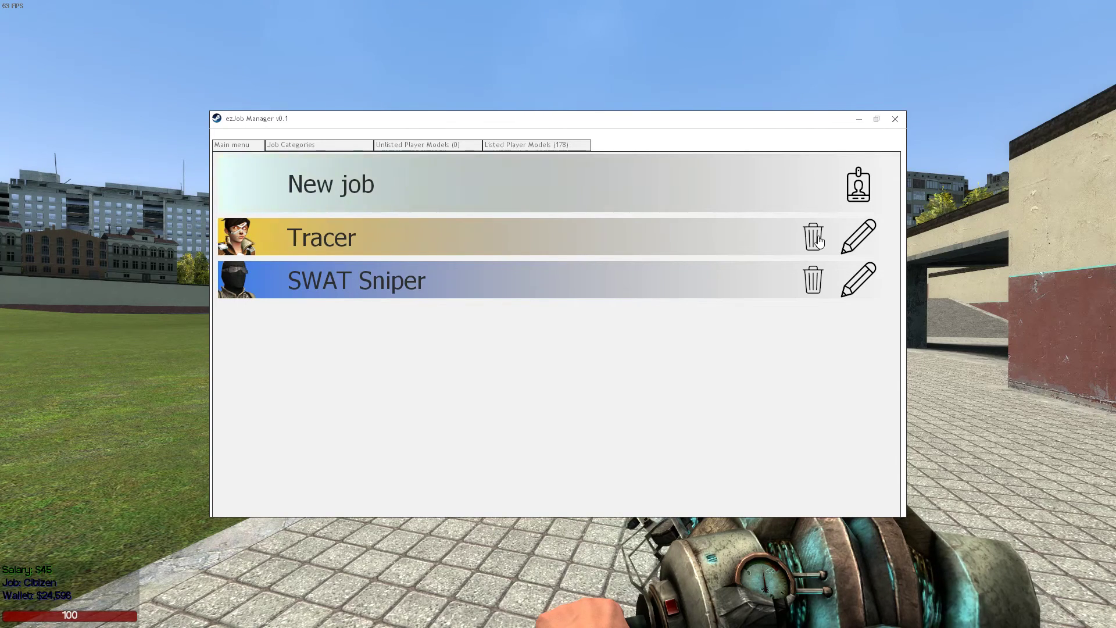
# Delete the SWAT Sniper job and confirm the deletion.
pyautogui.click(818, 278)
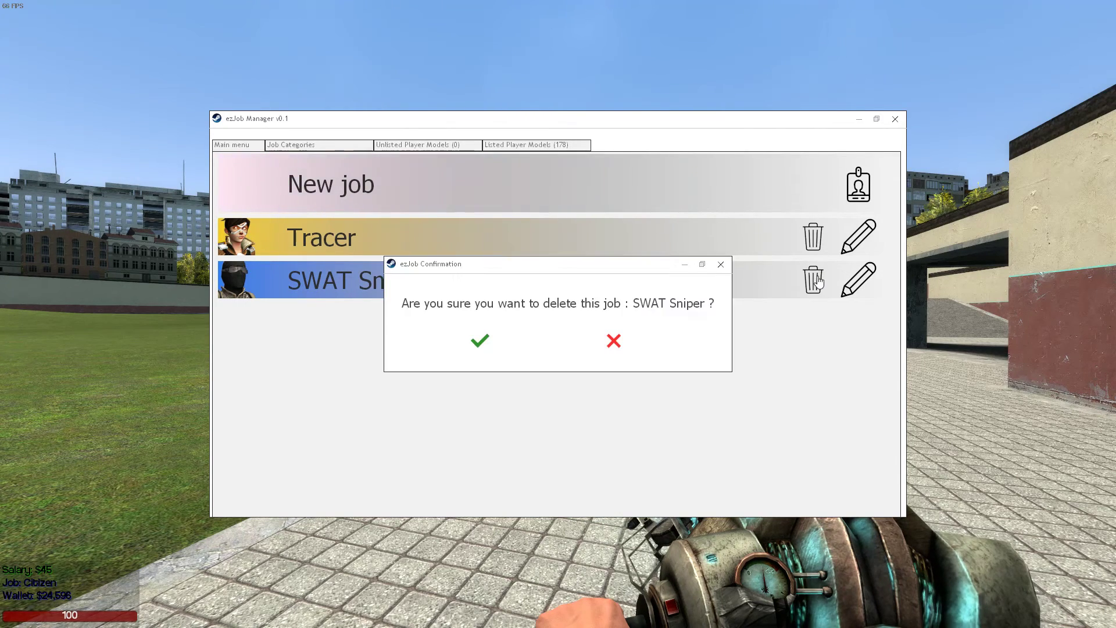
pyautogui.click(486, 339)
# Change the Tracer job's colour to green, save it, and reopen Tracer for editing.
pyautogui.click(861, 237)
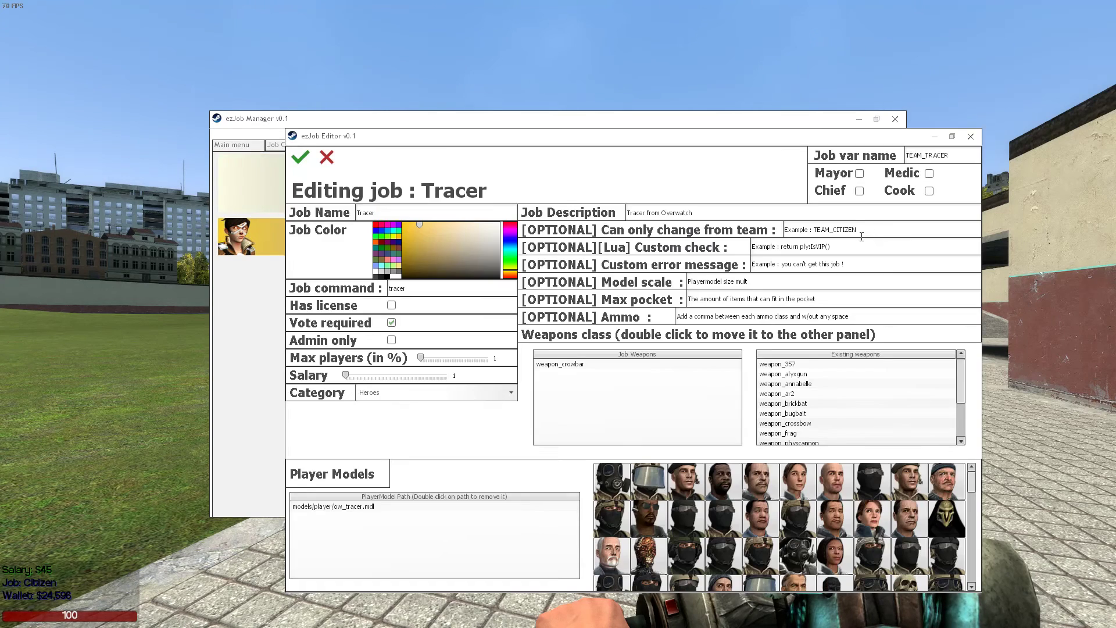
pyautogui.moveTo(501, 243); pyautogui.dragTo(421, 254)
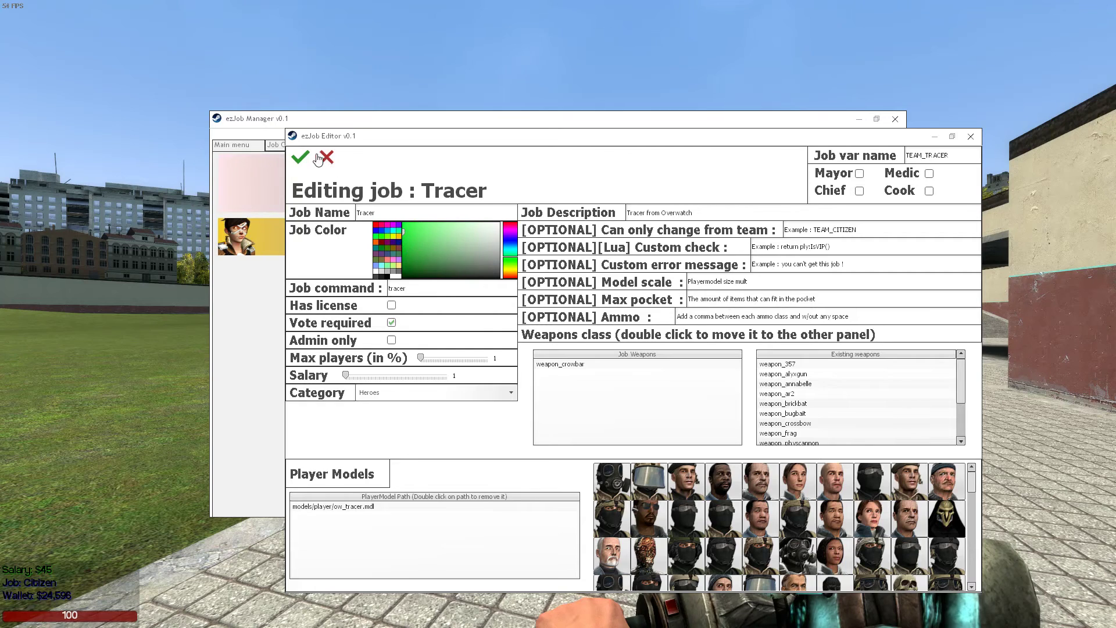
pyautogui.click(300, 157)
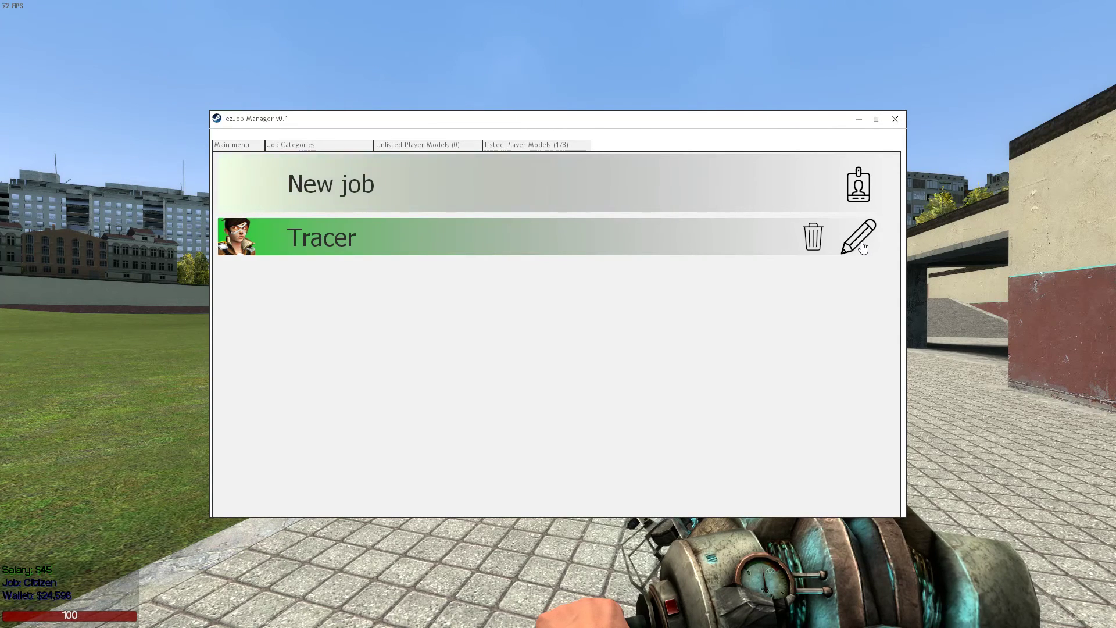
pyautogui.click(861, 248)
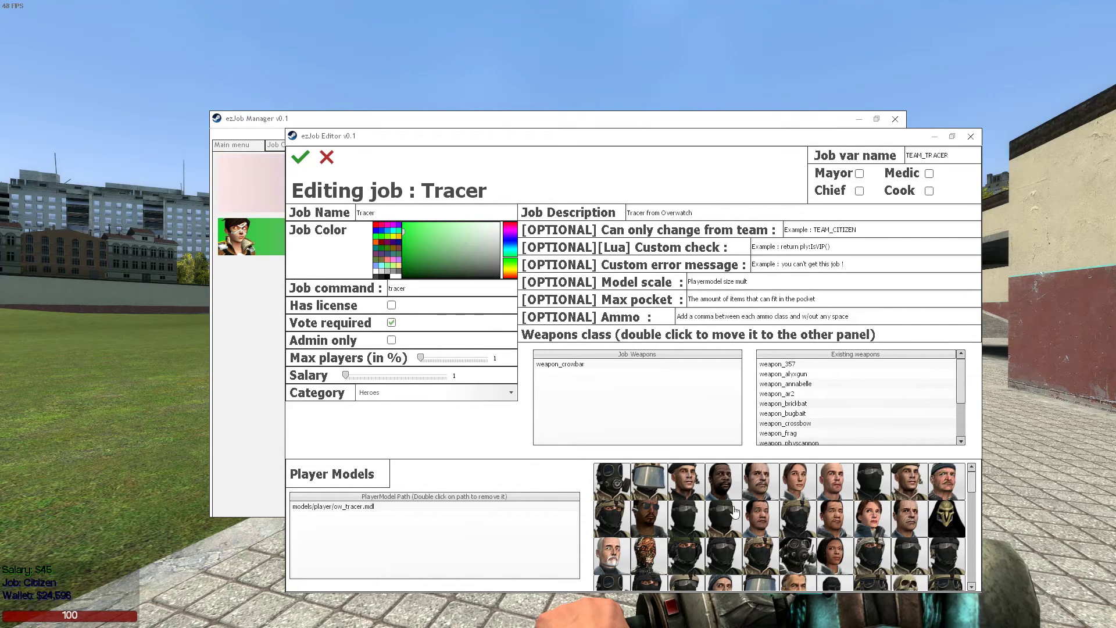
pyautogui.scroll(-1, 838, 518)
pyautogui.scroll(-1, 842, 521)
pyautogui.scroll(-1, 816, 528)
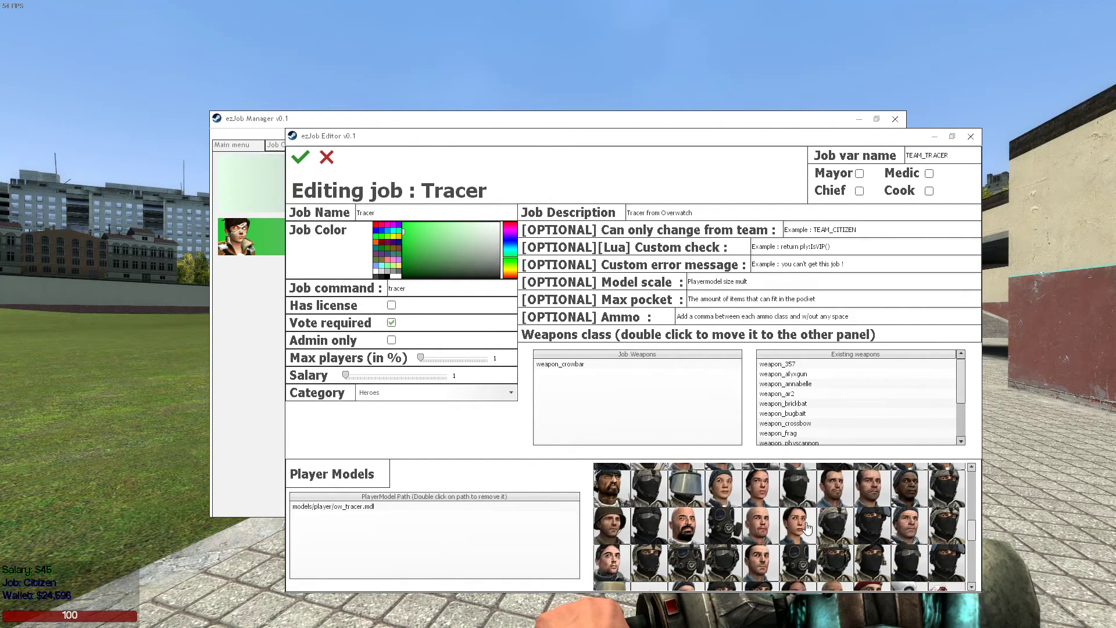
pyautogui.scroll(-2, 807, 528)
# Add the Widowmaker and Genji models, command Overwatch Hero and weapon_ar2 to Tracer.
pyautogui.click(912, 523)
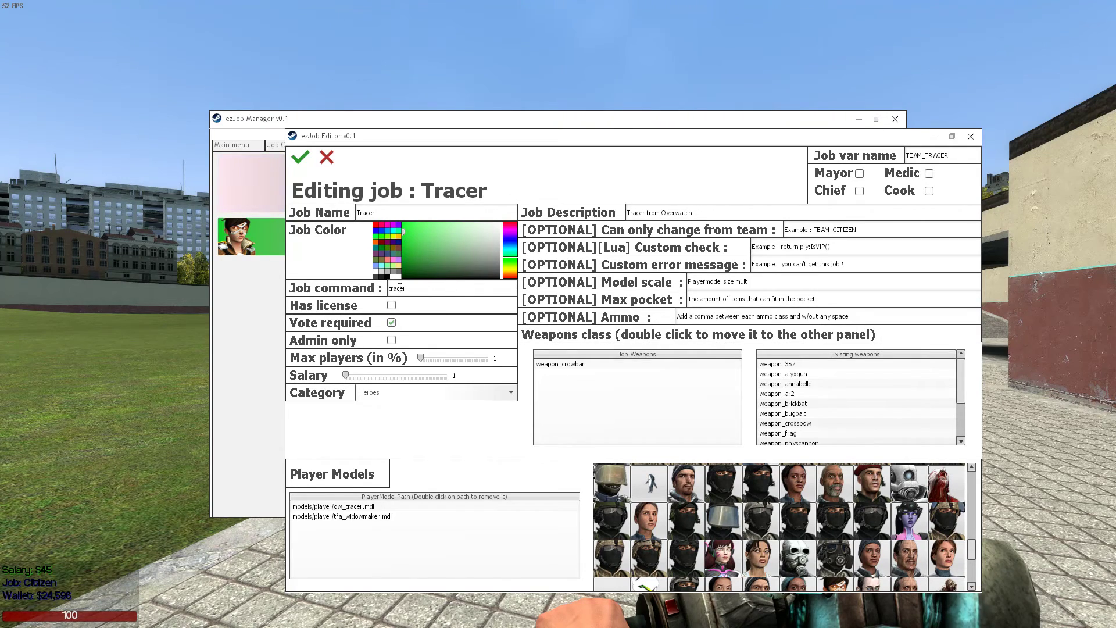
pyautogui.doubleClick(395, 288)
pyautogui.write('rwa')
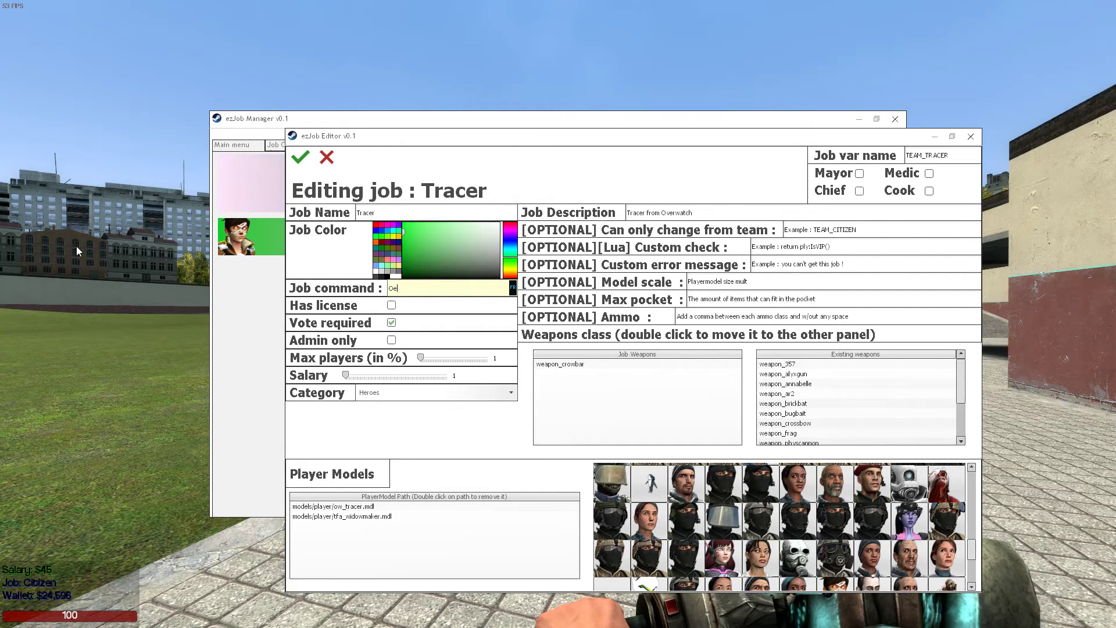
pyautogui.write('tch')
pyautogui.write(' Hero')
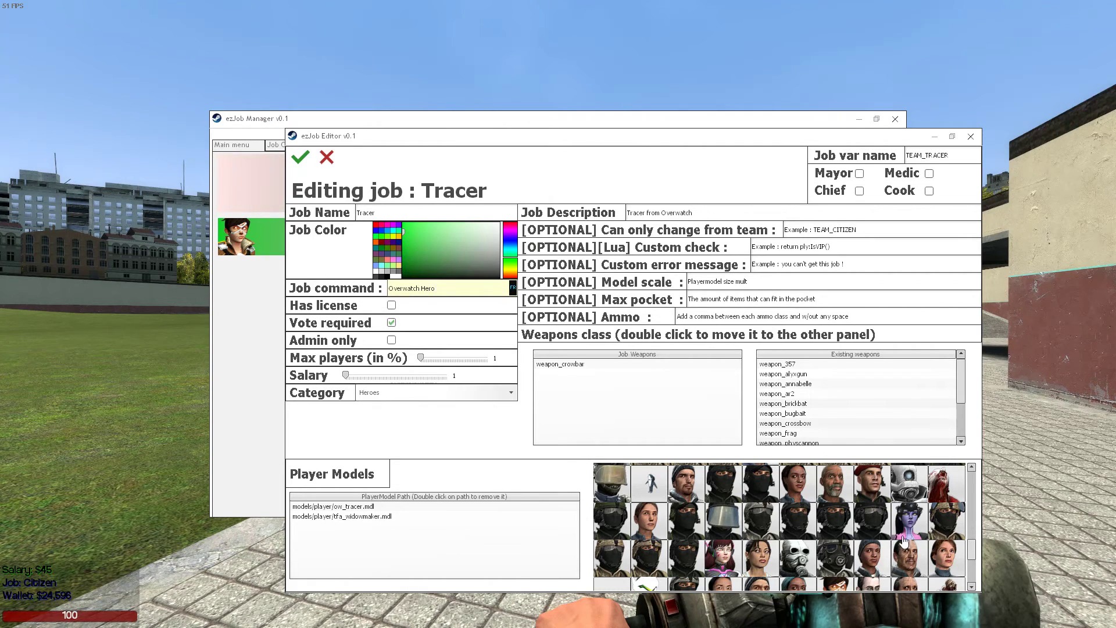
pyautogui.scroll(-1, 886, 558)
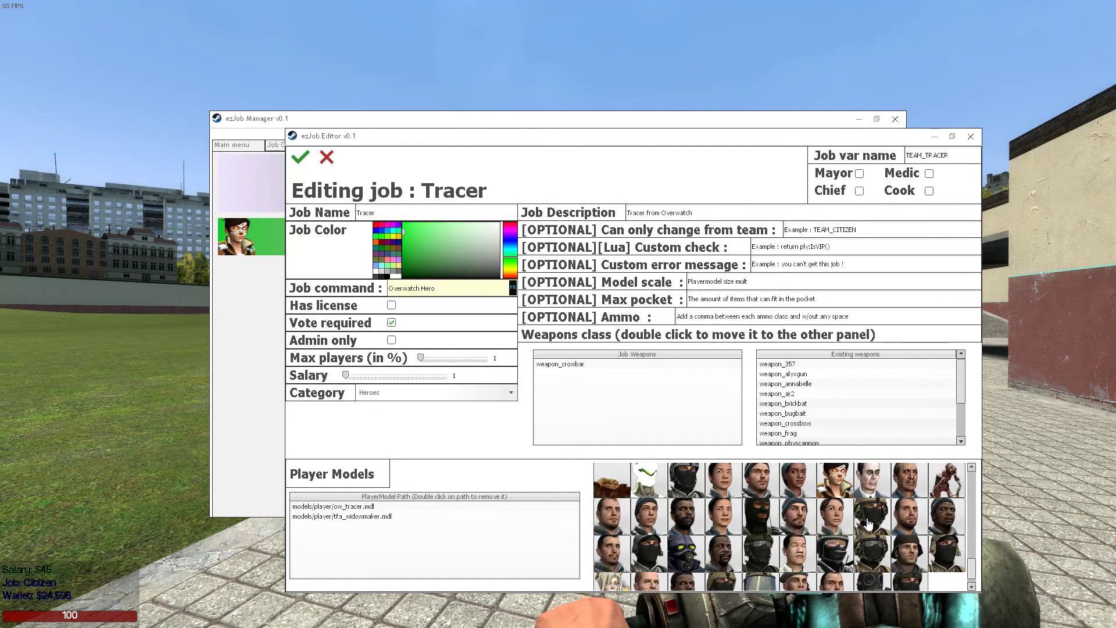
pyautogui.scroll(-1, 653, 511)
pyautogui.click(653, 511)
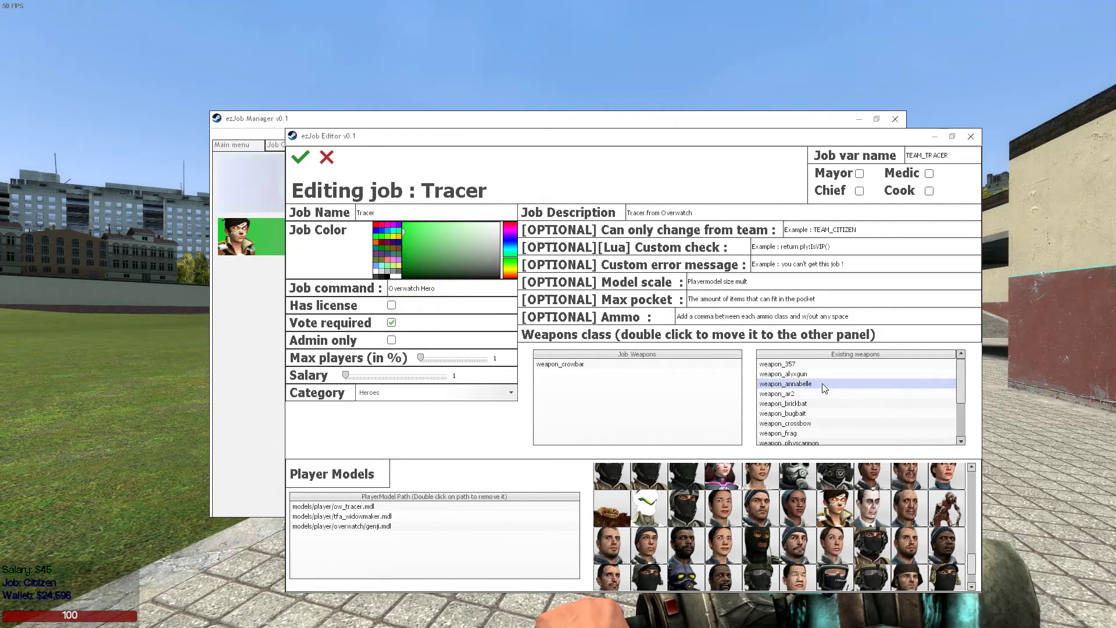
pyautogui.scroll(-1, 823, 382)
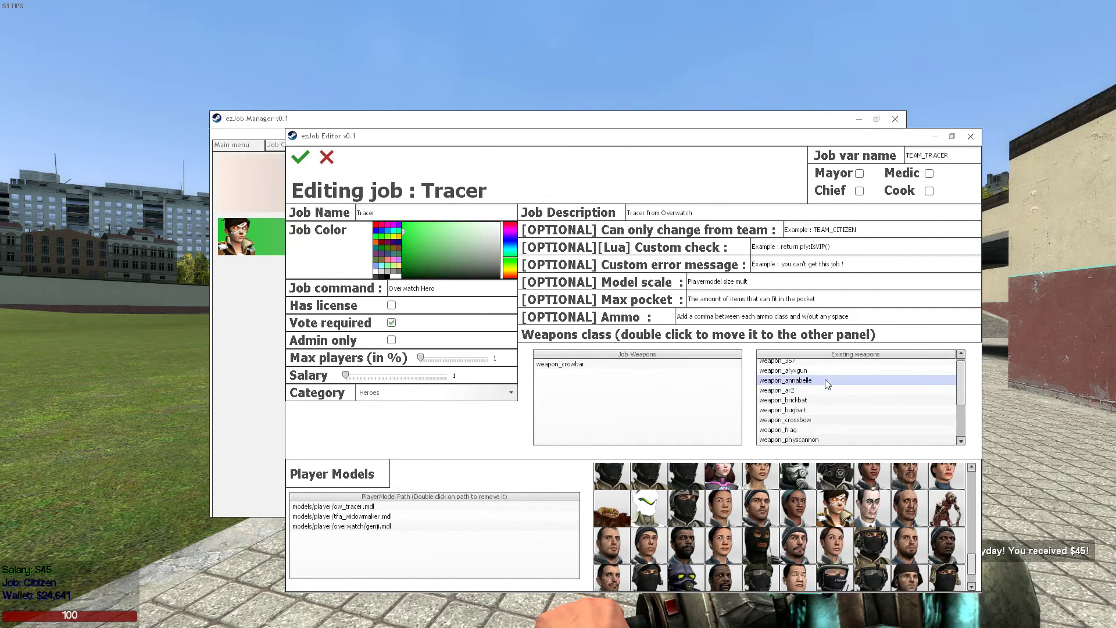
pyautogui.doubleClick(828, 389)
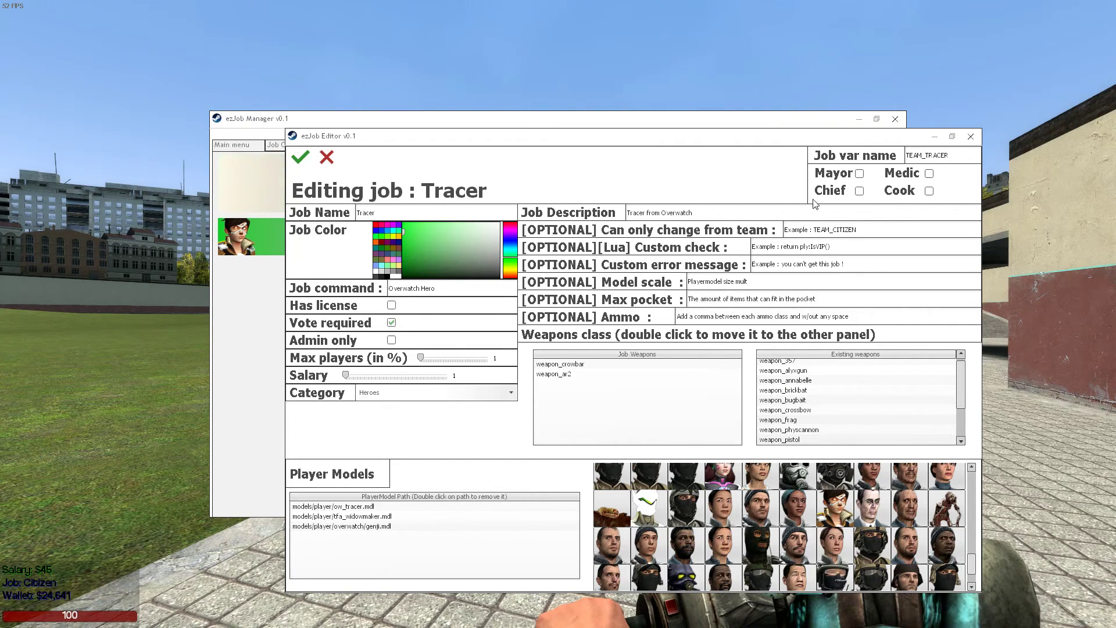
# Save Tracer and create a new Zombies job category in the Job Categories tab.
pyautogui.click(300, 158)
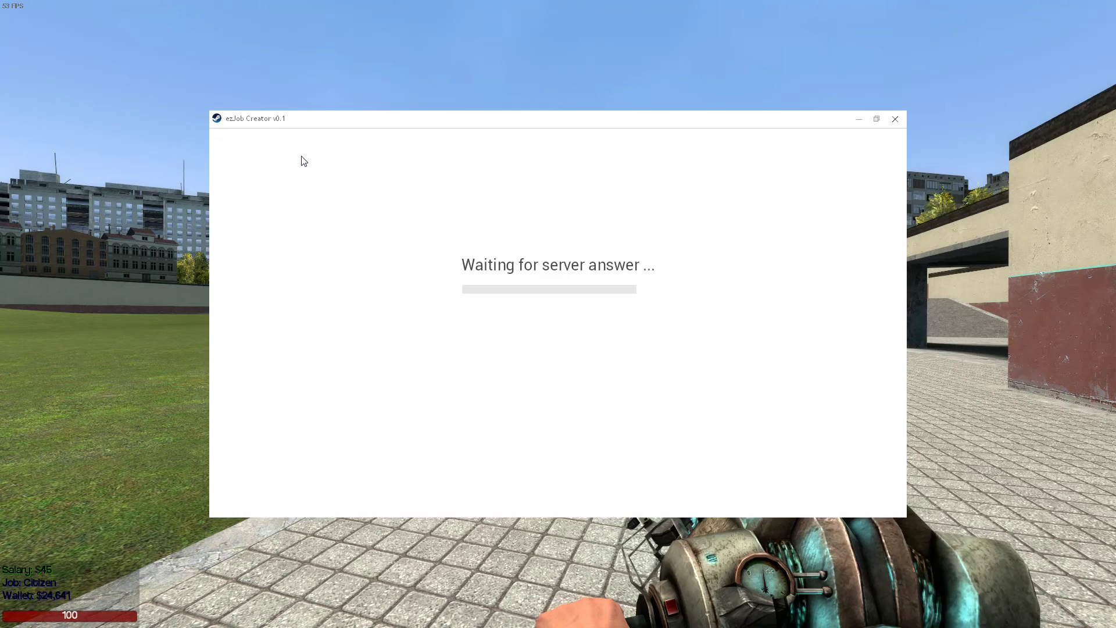
pyautogui.click(308, 146)
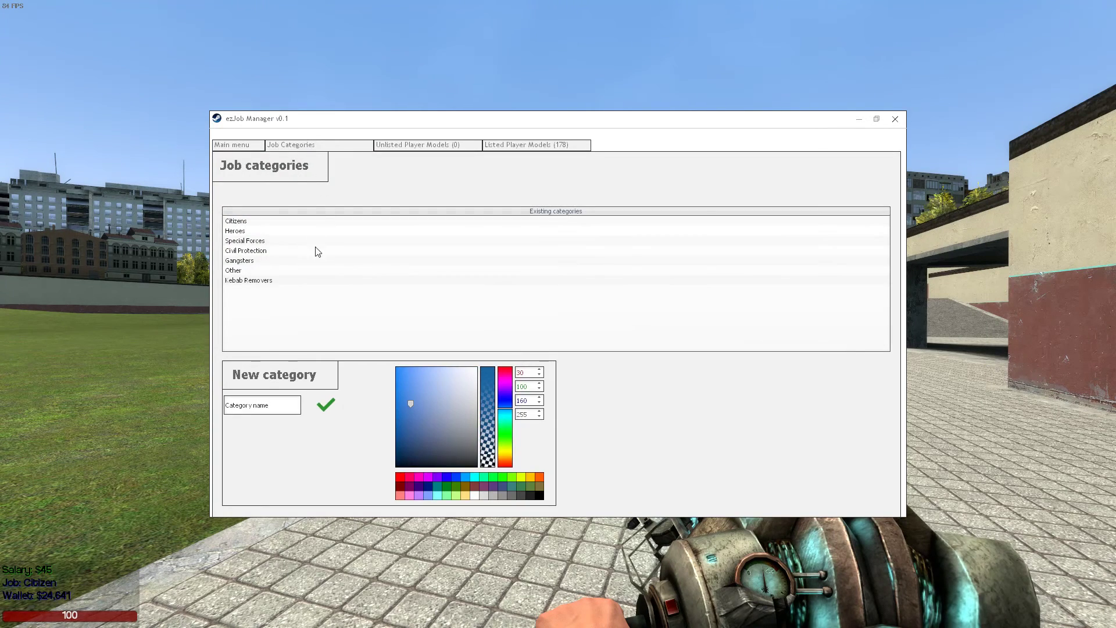
pyautogui.click(262, 405)
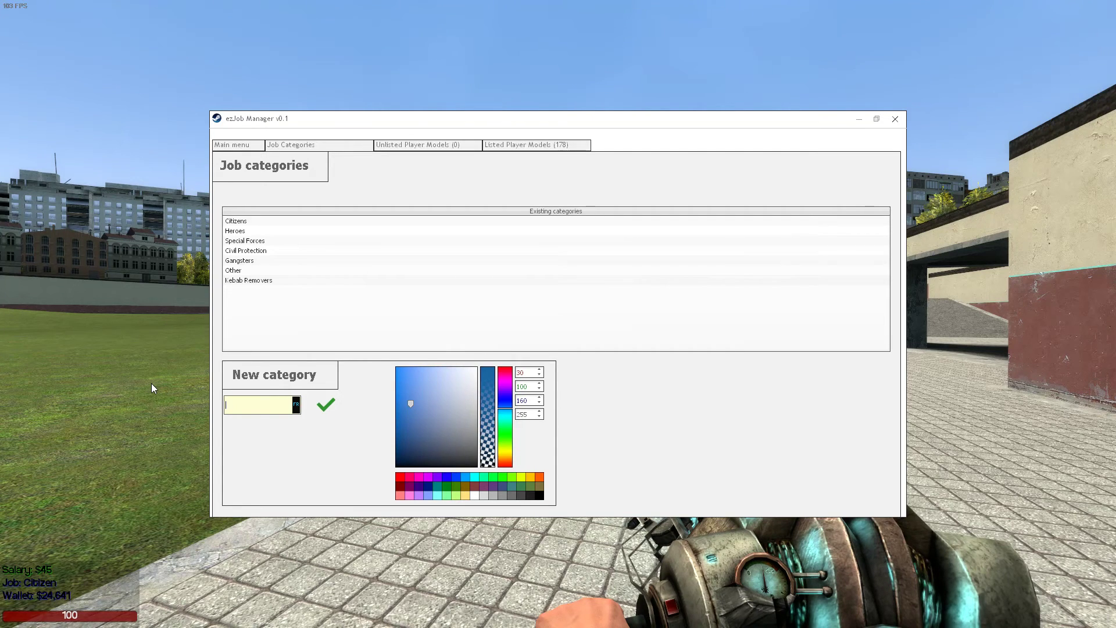
pyautogui.write('zombies')
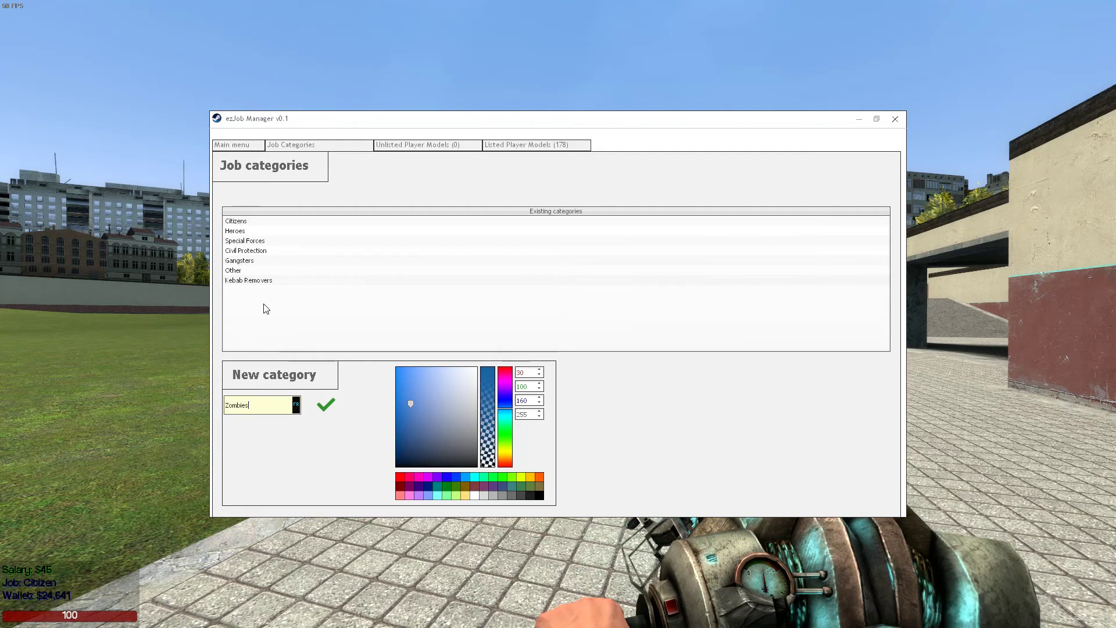
pyautogui.click(320, 409)
# Verify the Zombies category in the list and return to the job list.
pyautogui.click(327, 145)
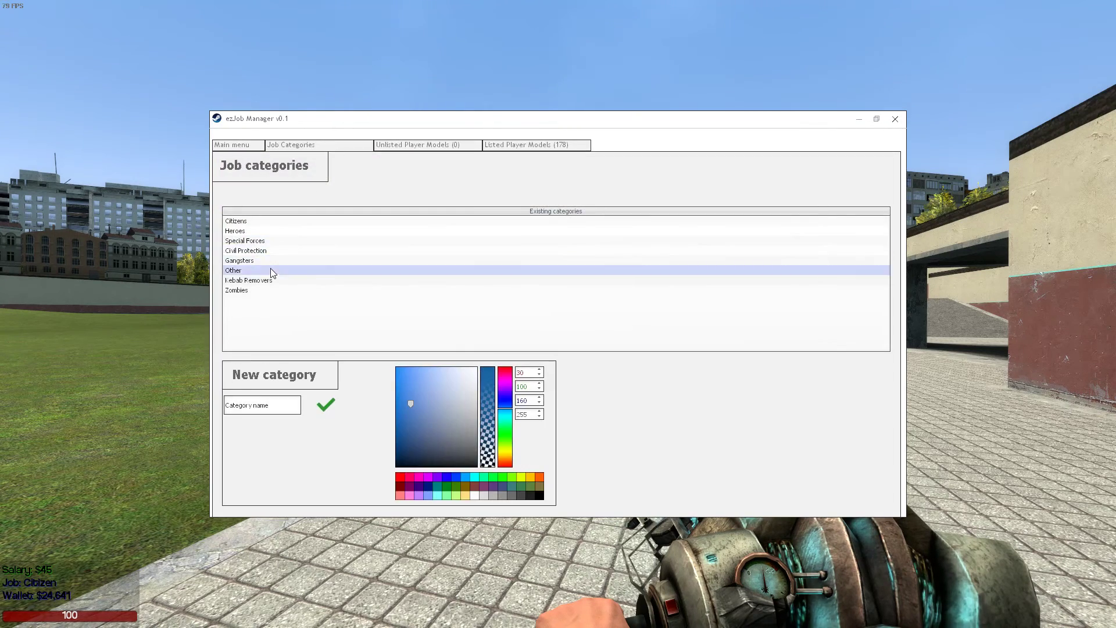
pyautogui.click(274, 287)
pyautogui.click(229, 145)
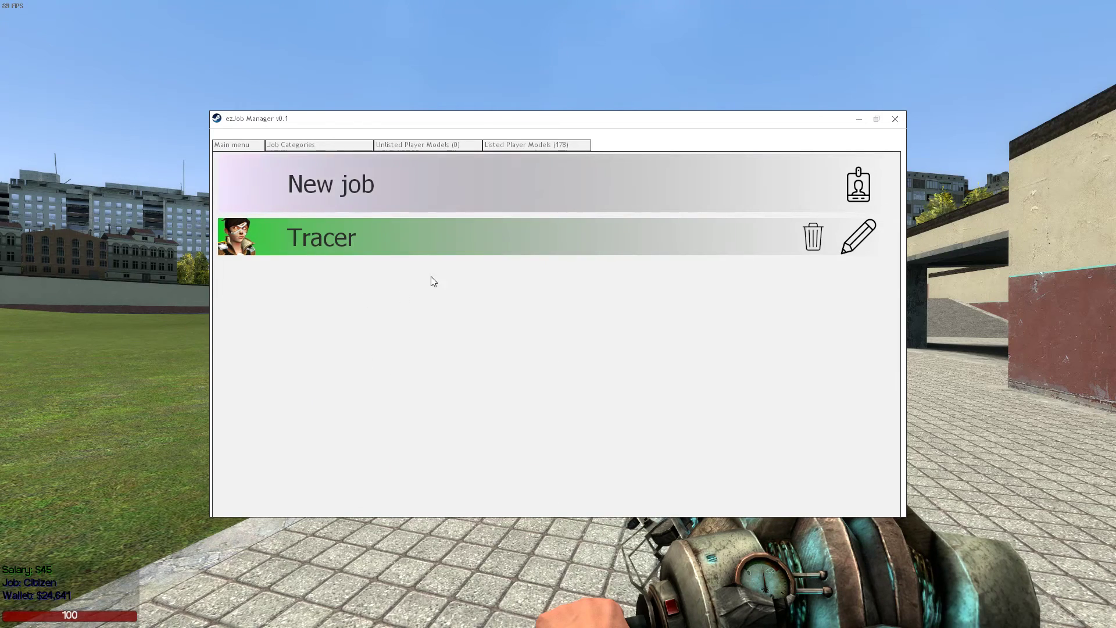
# Start a new job named Zombie with variable name TEAM_ZOMBIE after the TEAM_ prefix error.
pyautogui.click(859, 184)
pyautogui.click(424, 206)
pyautogui.write('Zombie')
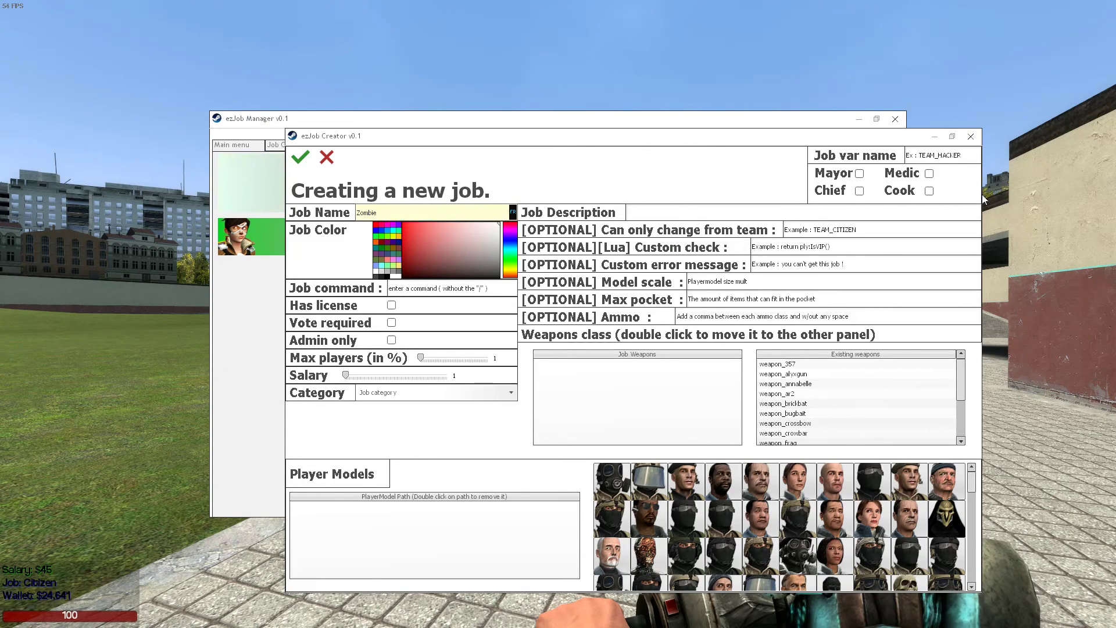
pyautogui.click(962, 156)
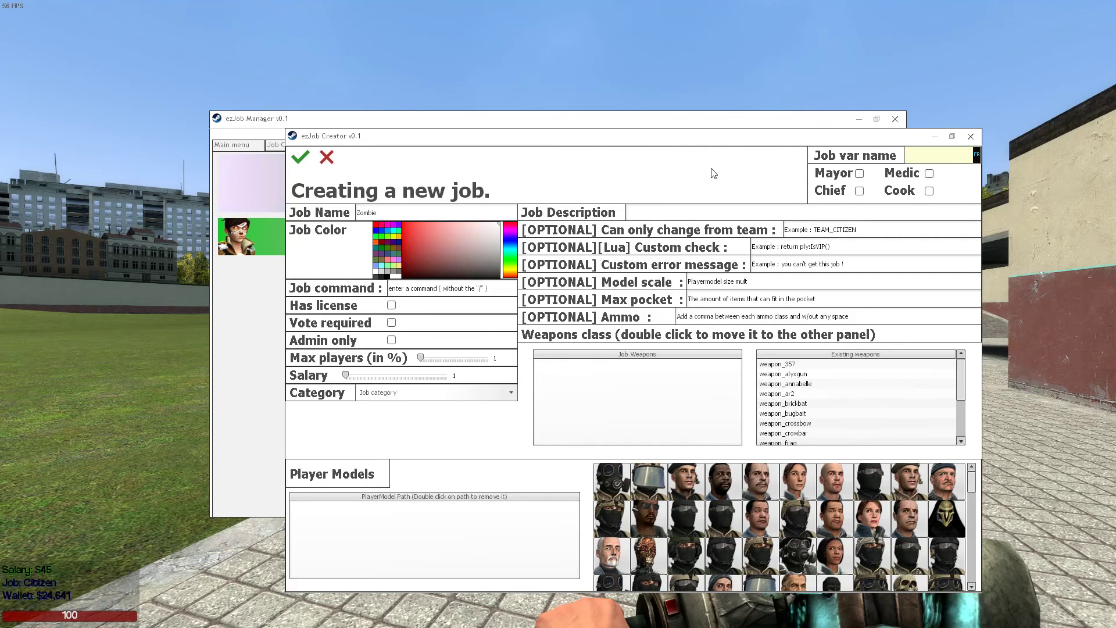
pyautogui.click(300, 159)
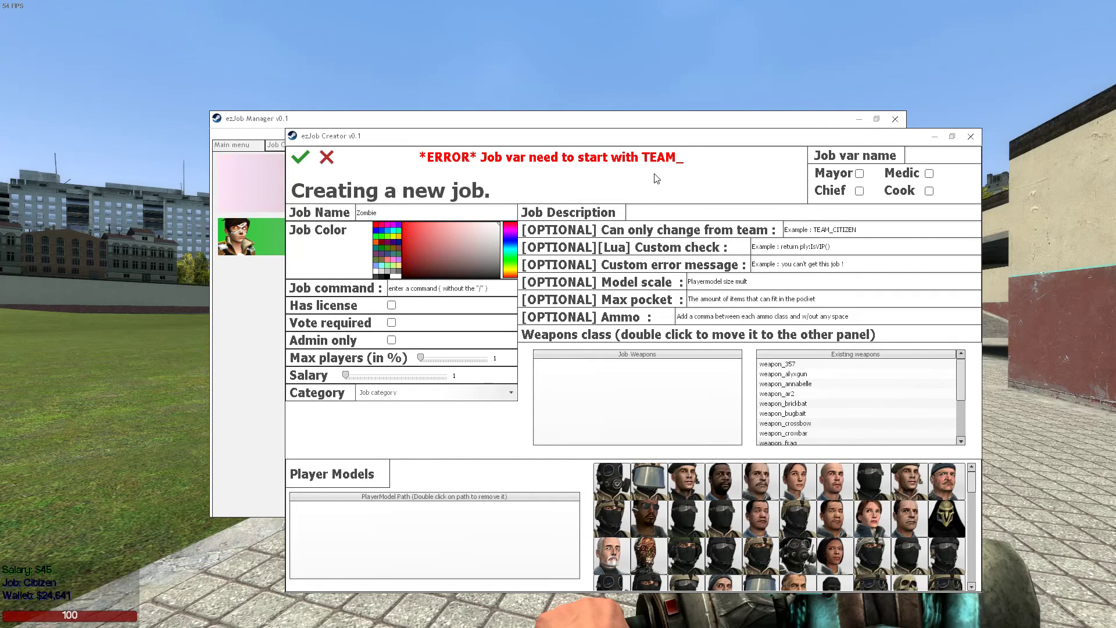
pyautogui.click(967, 153)
pyautogui.write('TEAM')
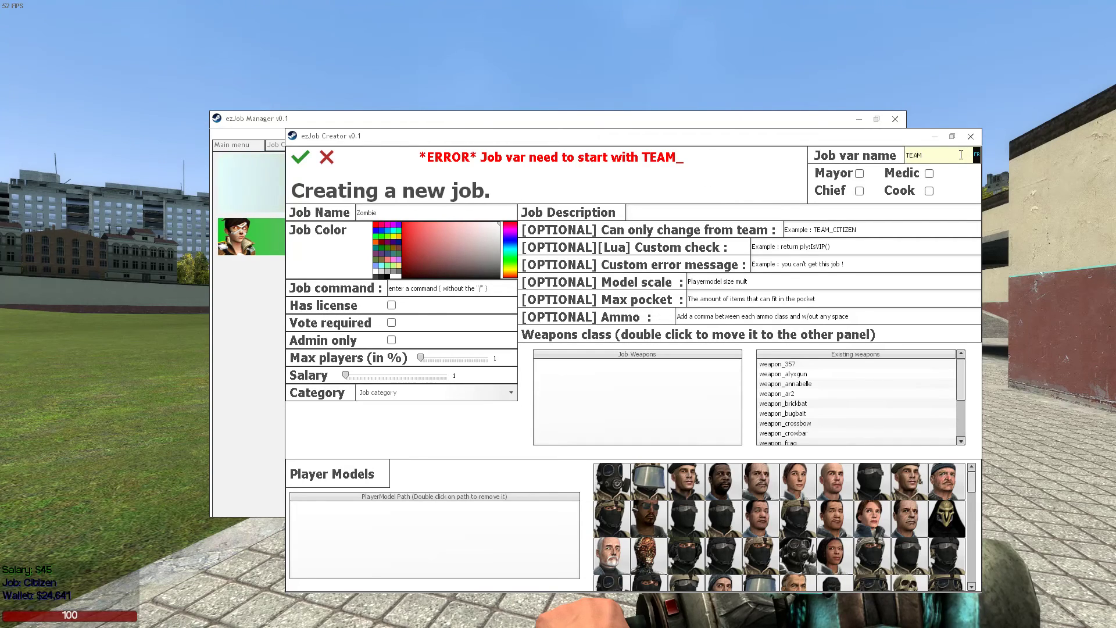
pyautogui.write('_')
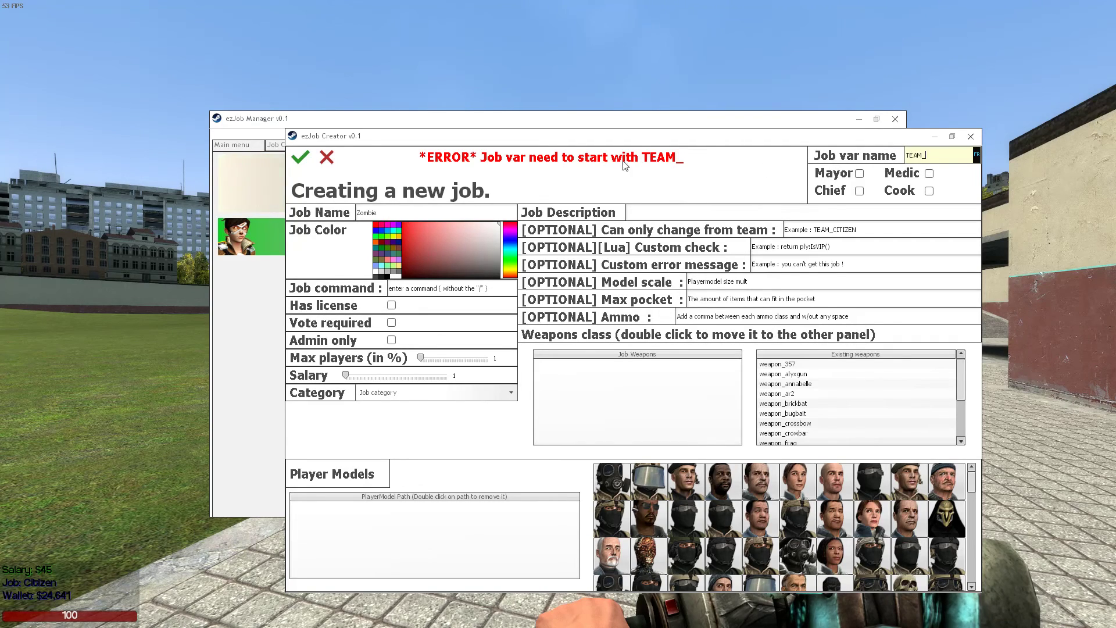
pyautogui.write('ZOMBIE')
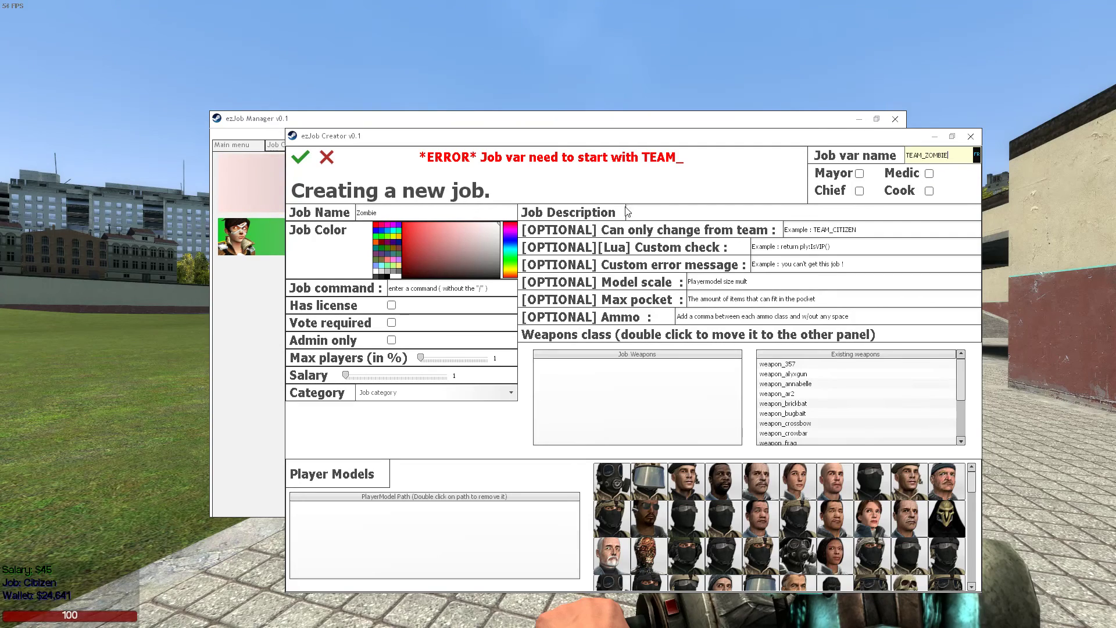
# Give the Zombie job description Zombies from HL2, category Zombies and the crowbar weapon.
pyautogui.click(301, 159)
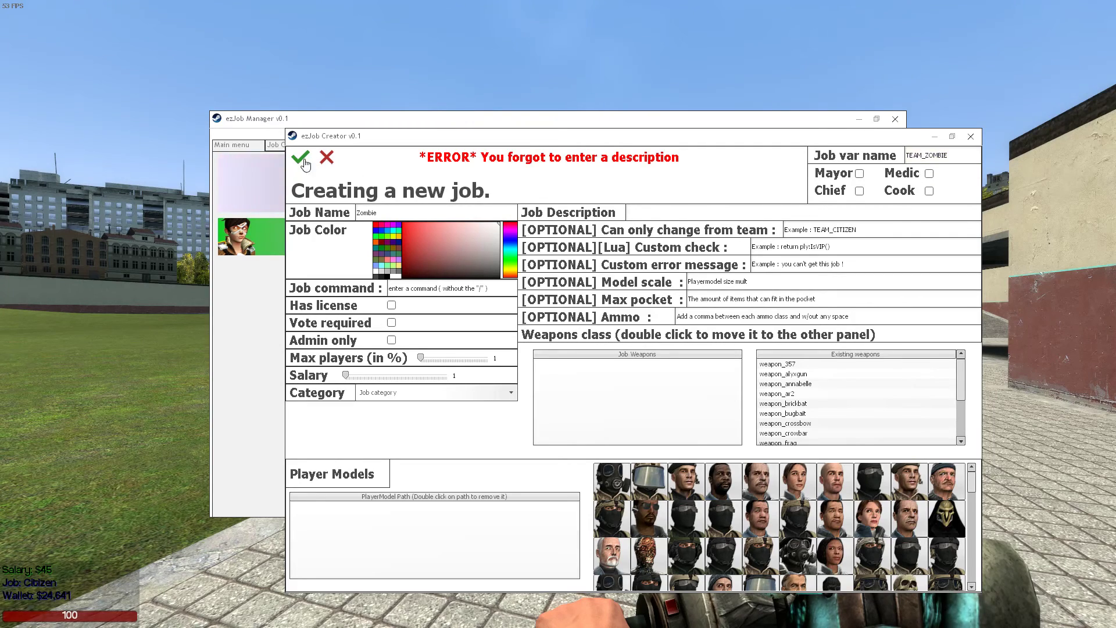
pyautogui.click(681, 211)
pyautogui.write('Zombies from')
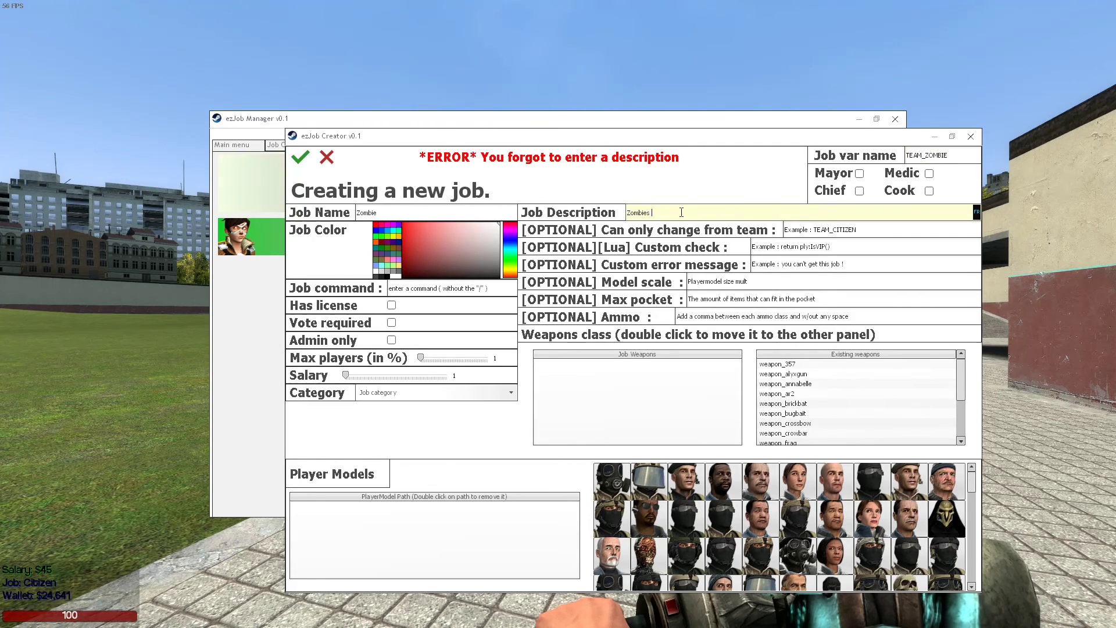
pyautogui.write(' a')
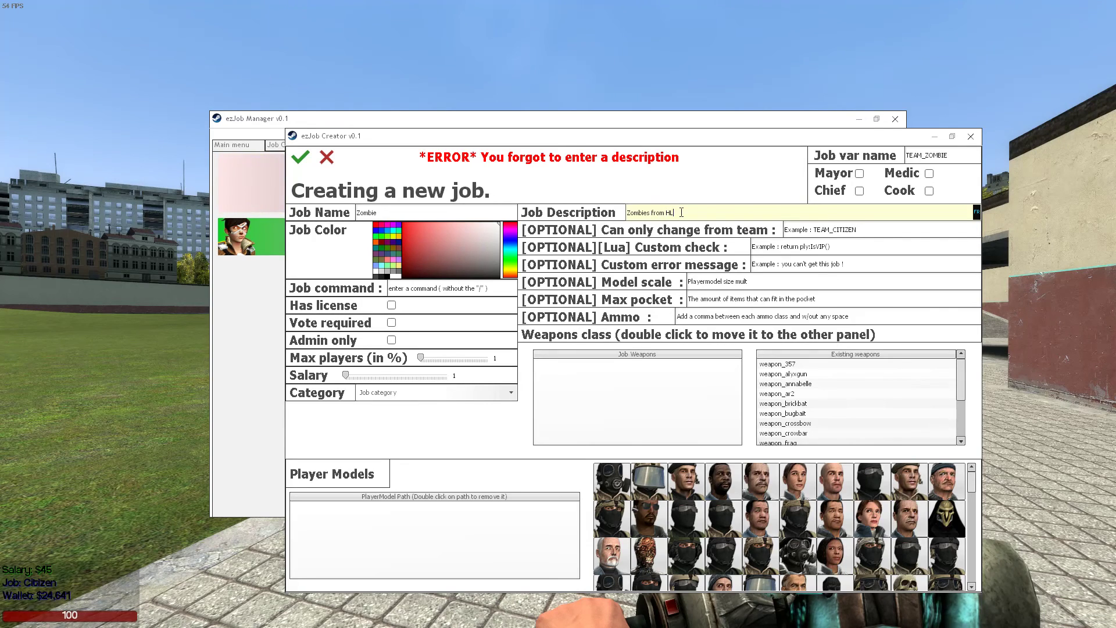
pyautogui.click(395, 395)
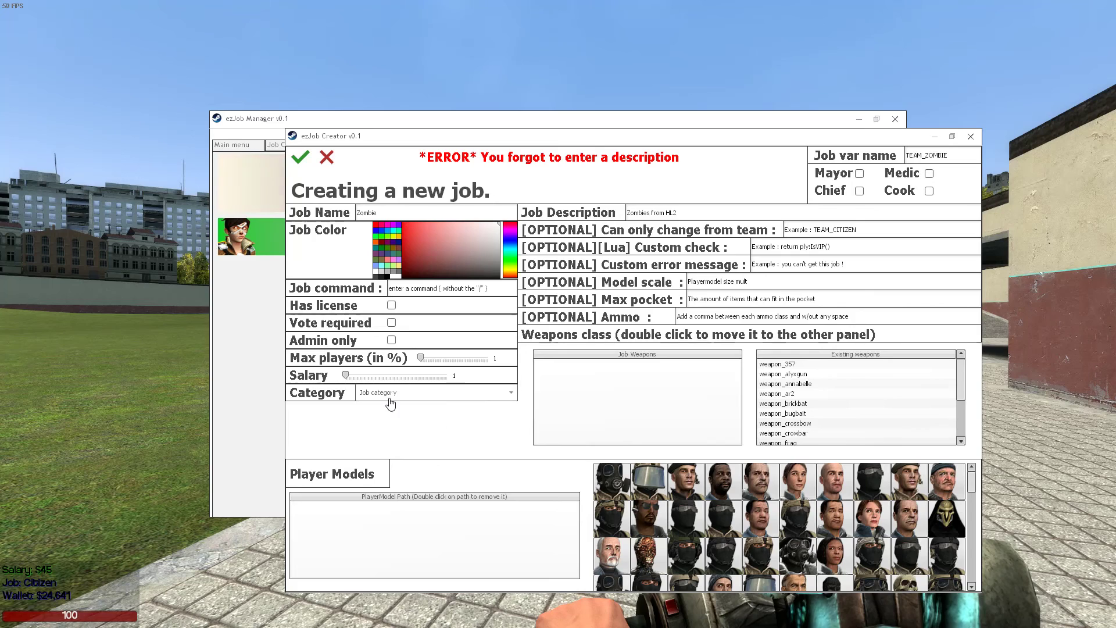
pyautogui.click(391, 396)
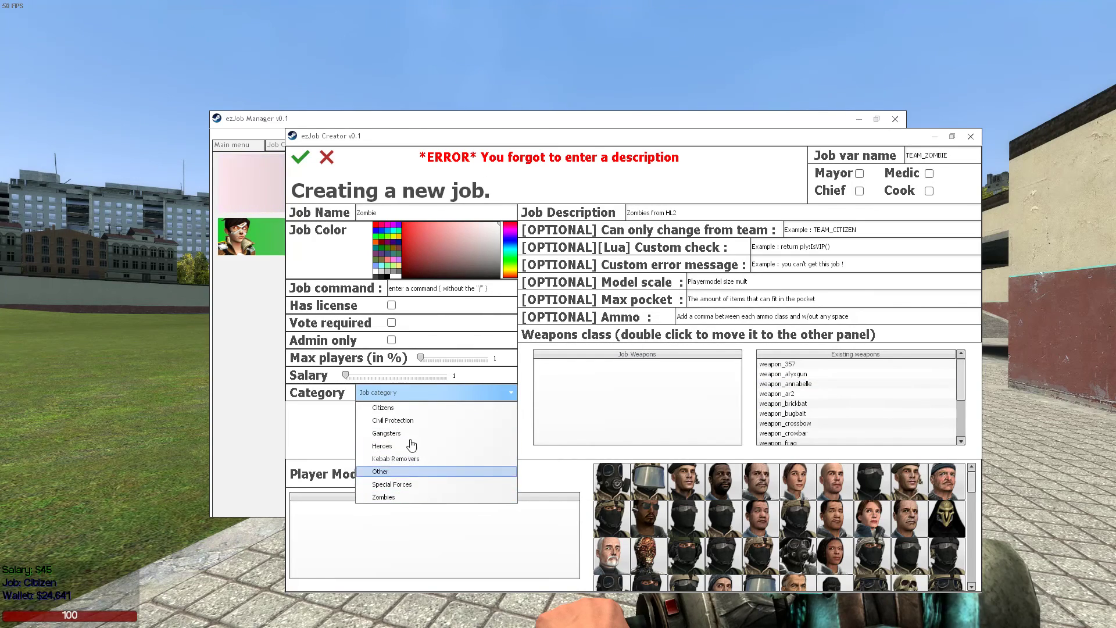
pyautogui.click(406, 497)
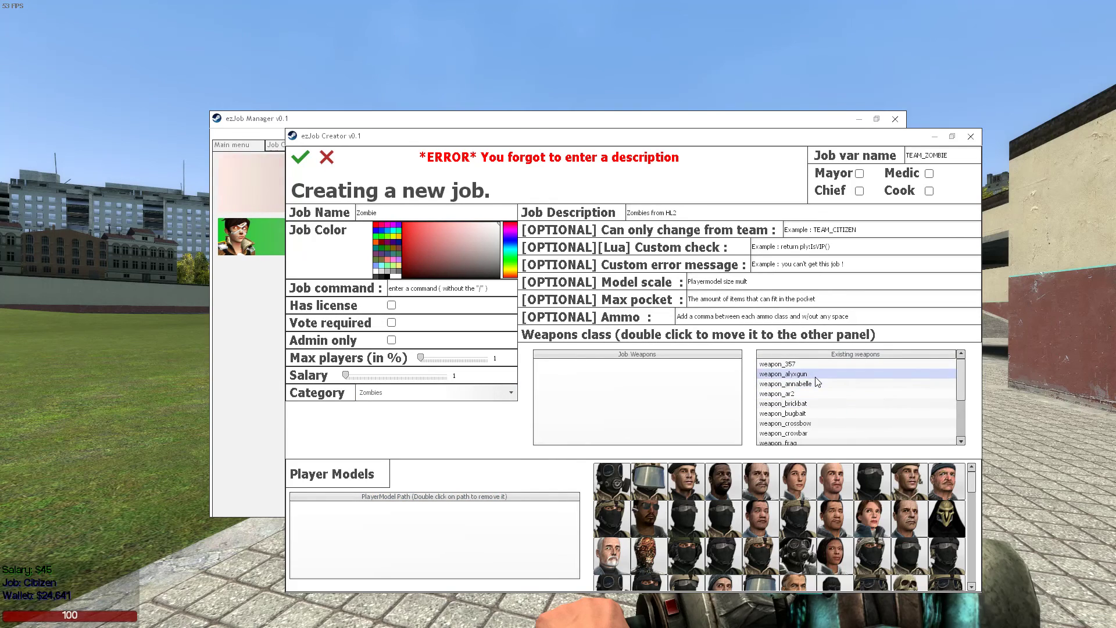
pyautogui.doubleClick(814, 433)
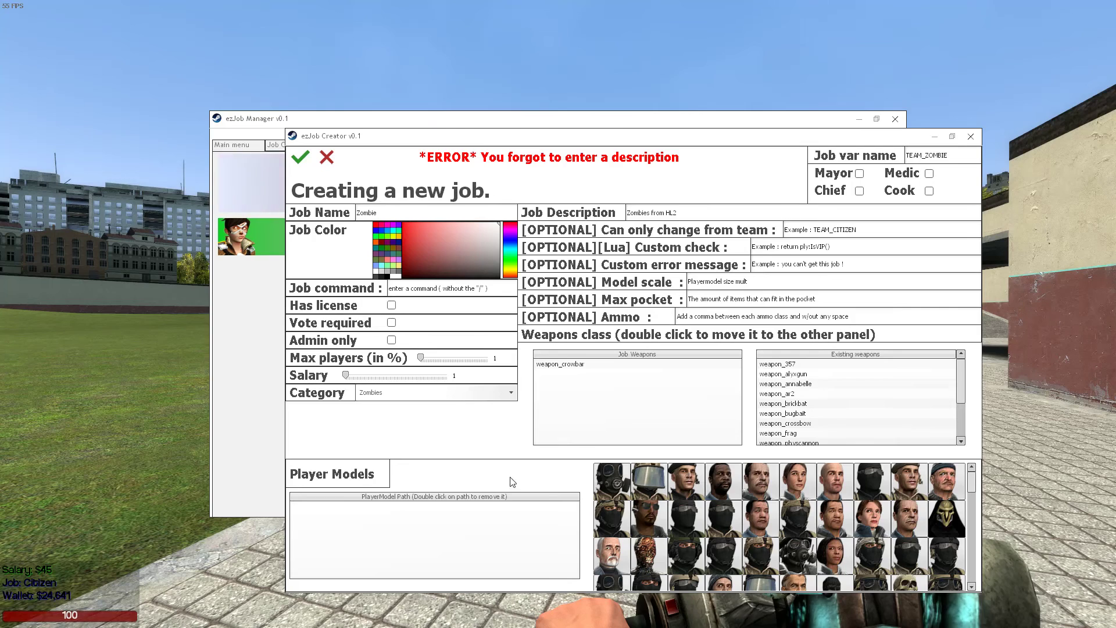
pyautogui.scroll(-2, 668, 531)
pyautogui.scroll(-1, 668, 531)
pyautogui.scroll(-1, 709, 531)
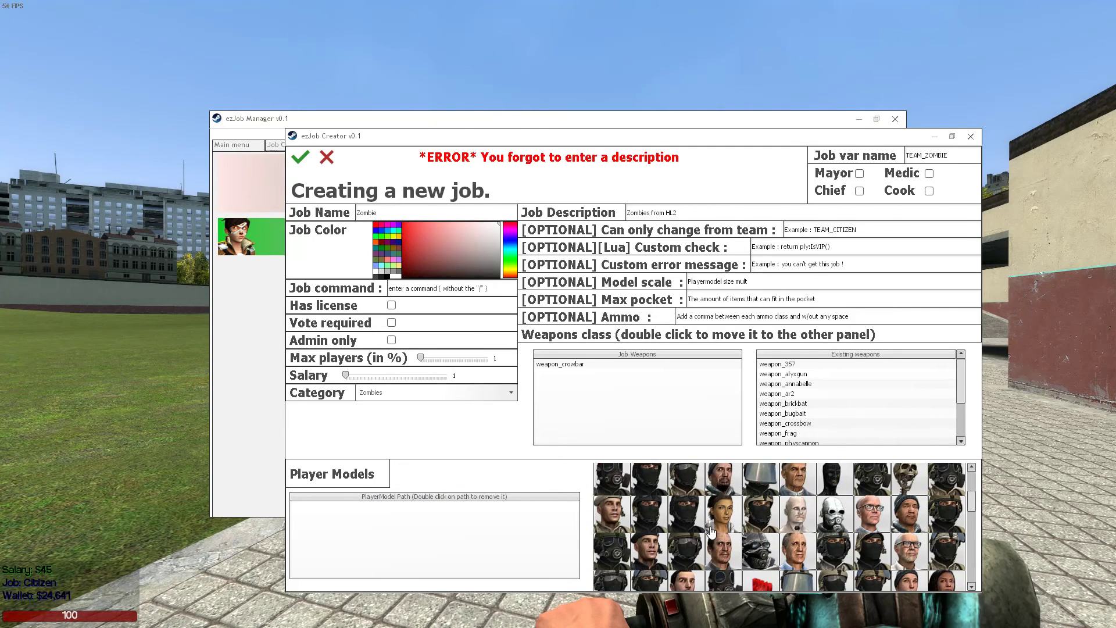
pyautogui.scroll(-1, 710, 533)
pyautogui.scroll(-2, 733, 532)
pyautogui.scroll(-1, 750, 533)
pyautogui.scroll(-2, 788, 534)
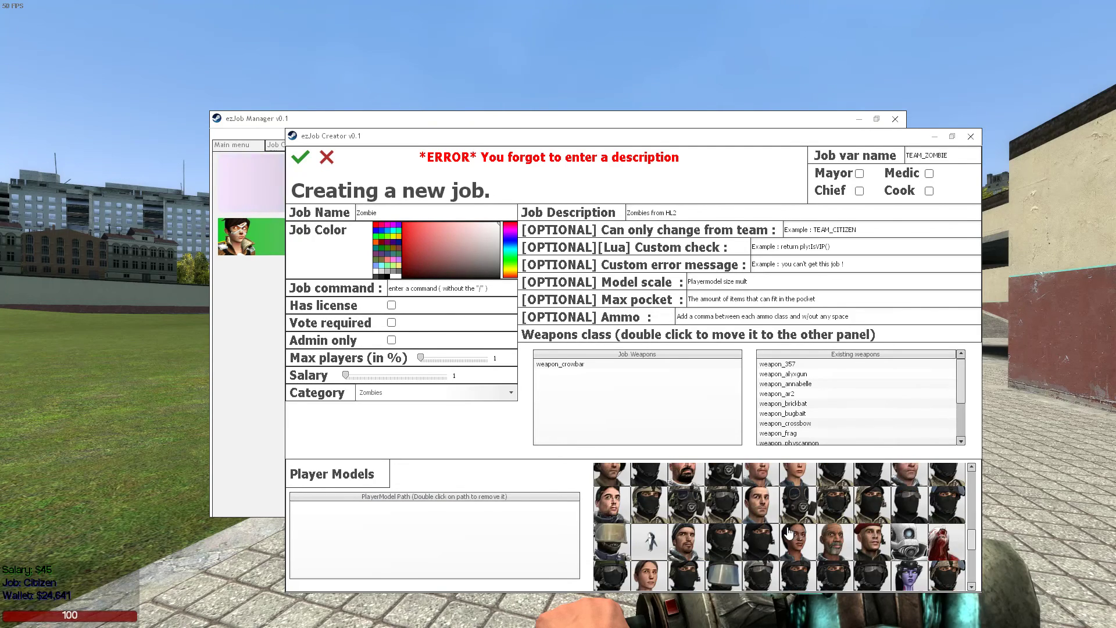
pyautogui.scroll(-1, 788, 533)
pyautogui.scroll(-1, 785, 533)
pyautogui.scroll(-1, 784, 533)
pyautogui.scroll(-1, 767, 532)
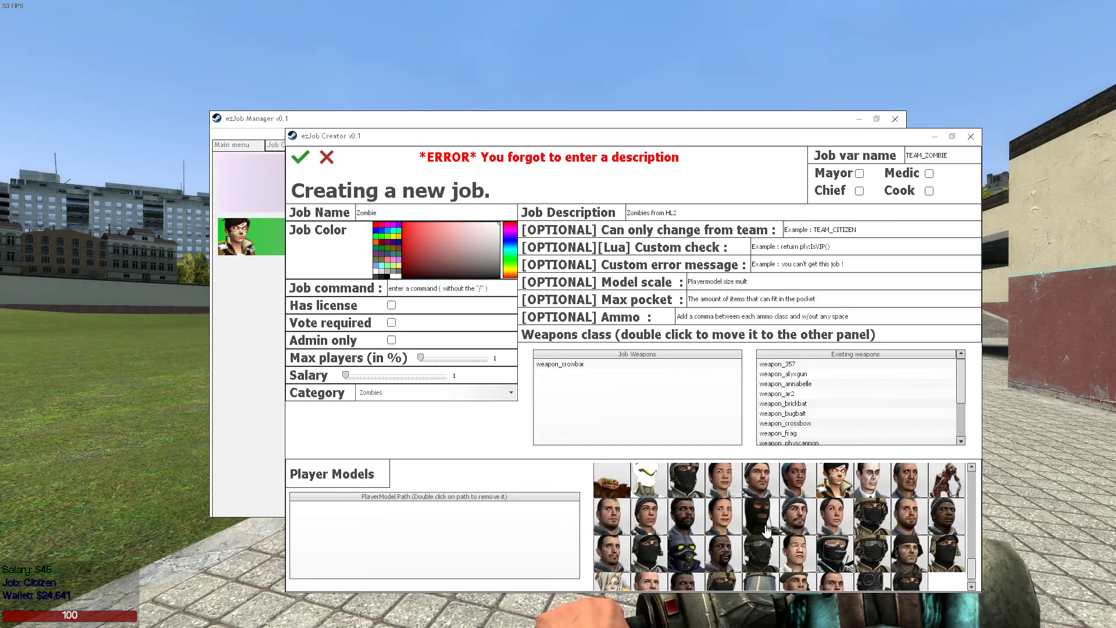
# Add the three zombie models and the skeleton player model to the job.
pyautogui.click(612, 480)
pyautogui.click(940, 485)
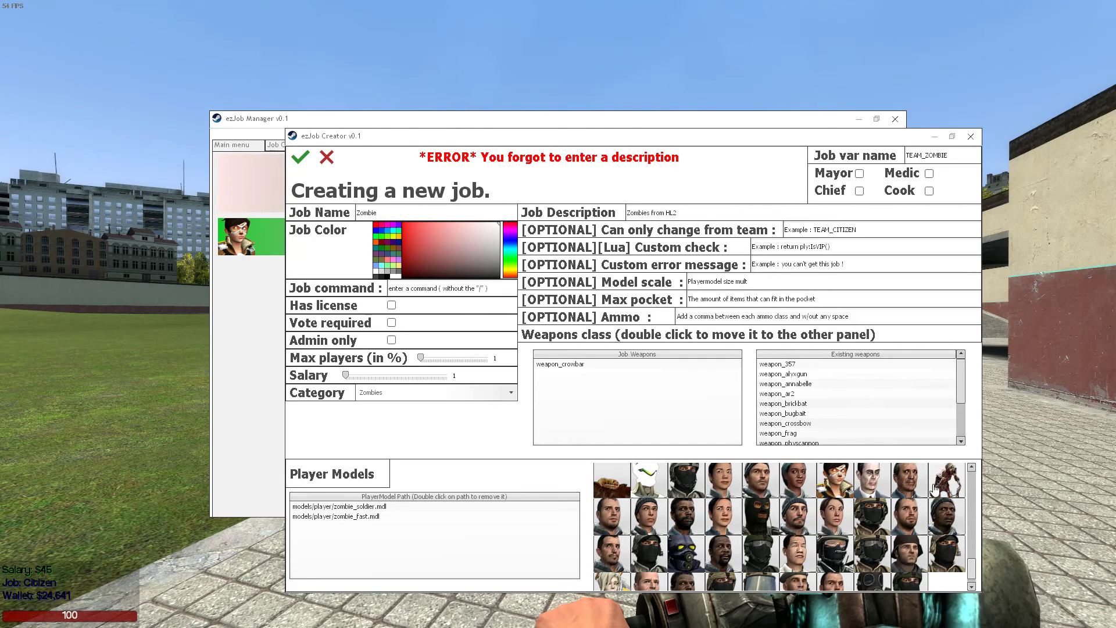
pyautogui.scroll(1, 925, 497)
pyautogui.scroll(1, 807, 536)
pyautogui.scroll(2, 785, 533)
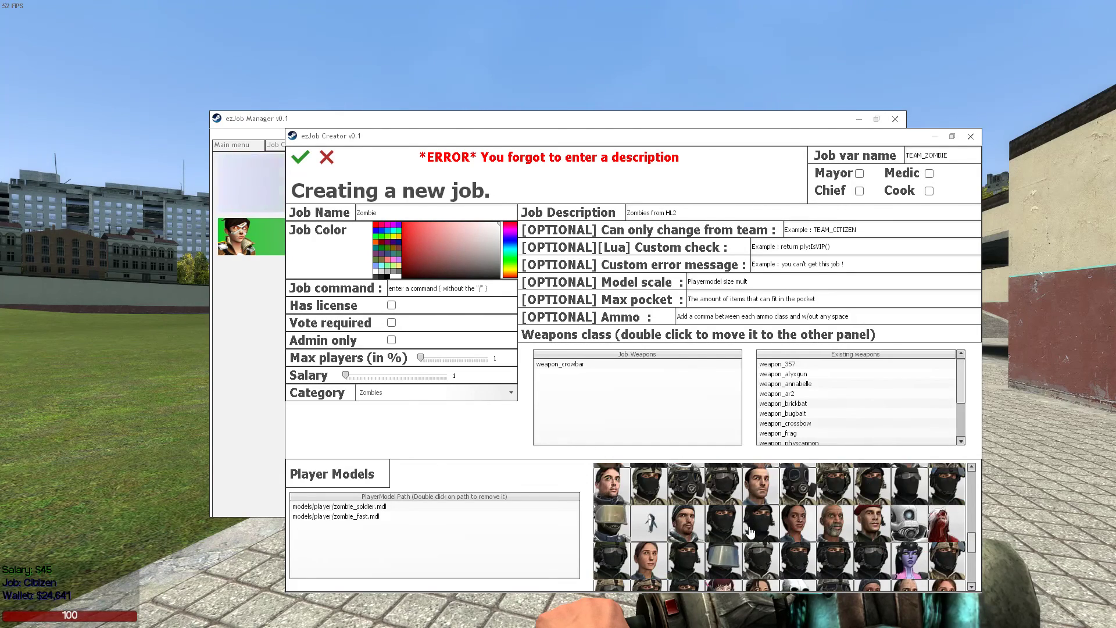
pyautogui.scroll(1, 749, 532)
pyautogui.scroll(1, 749, 532)
pyautogui.click(946, 576)
pyautogui.scroll(-1, 802, 509)
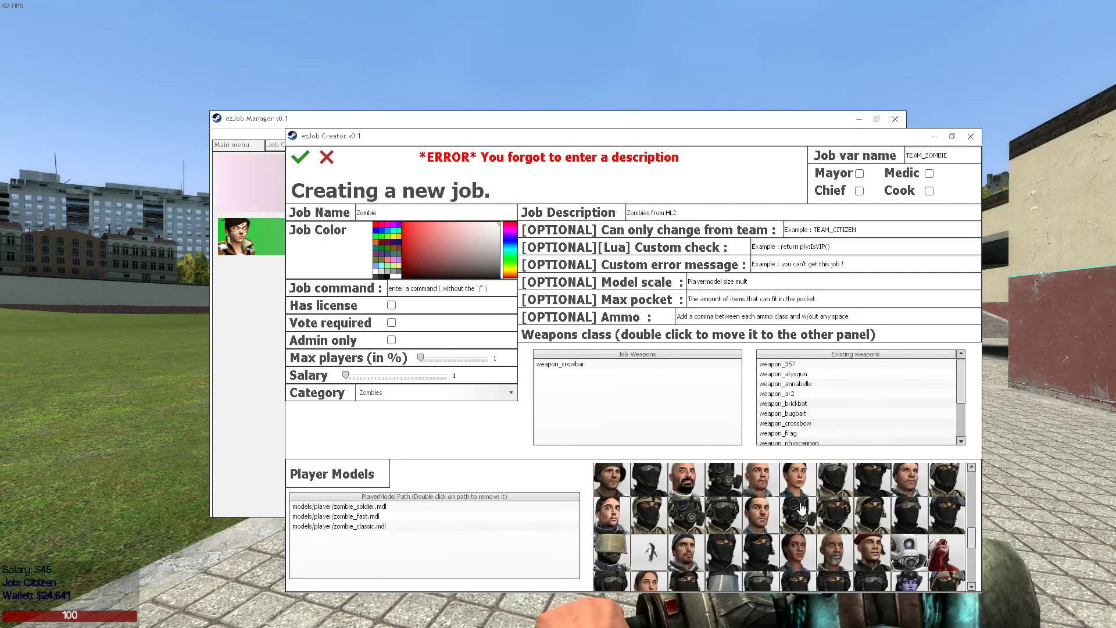
pyautogui.scroll(1, 802, 508)
pyautogui.scroll(2, 812, 515)
pyautogui.scroll(2, 820, 519)
pyautogui.scroll(1, 834, 524)
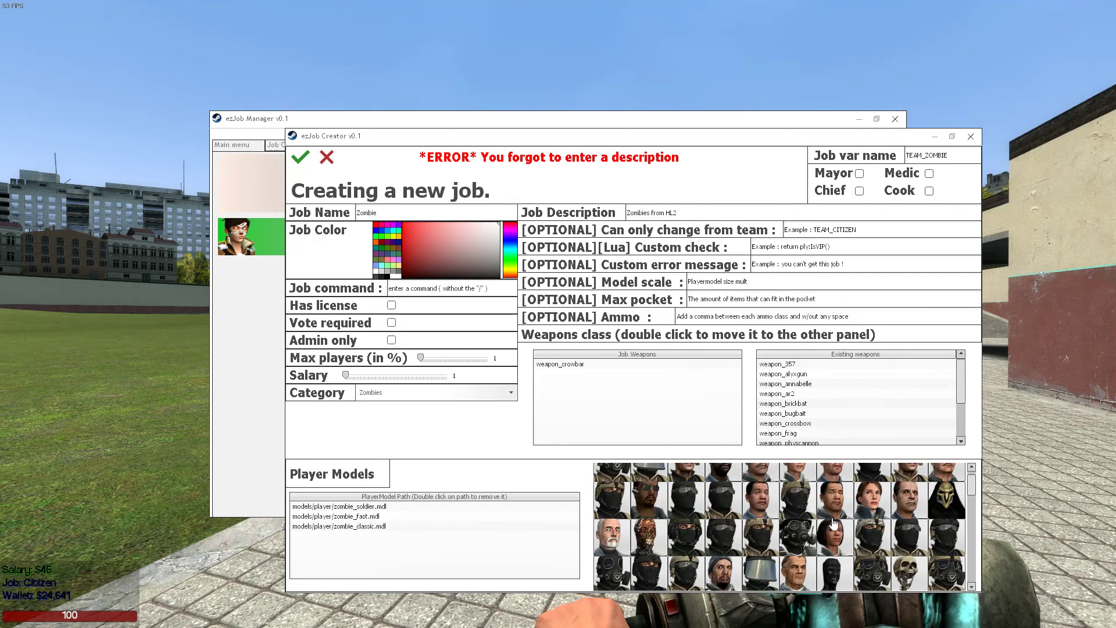
pyautogui.click(909, 576)
pyautogui.scroll(1, 899, 566)
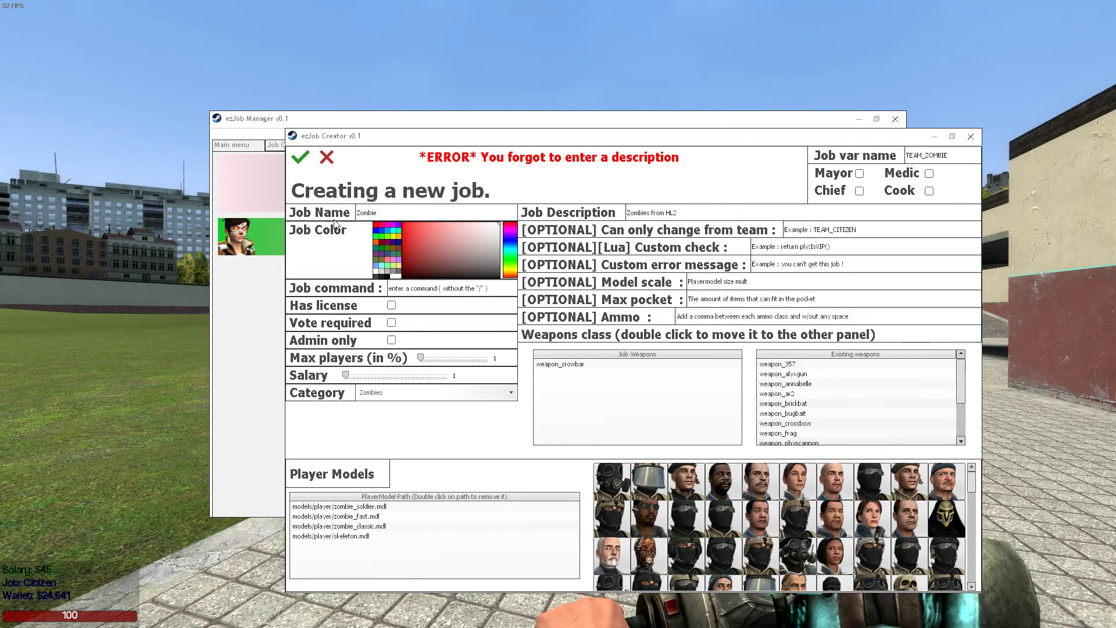
# Set the job command to zombie without the "/" and save the new Zombie job.
pyautogui.click(299, 164)
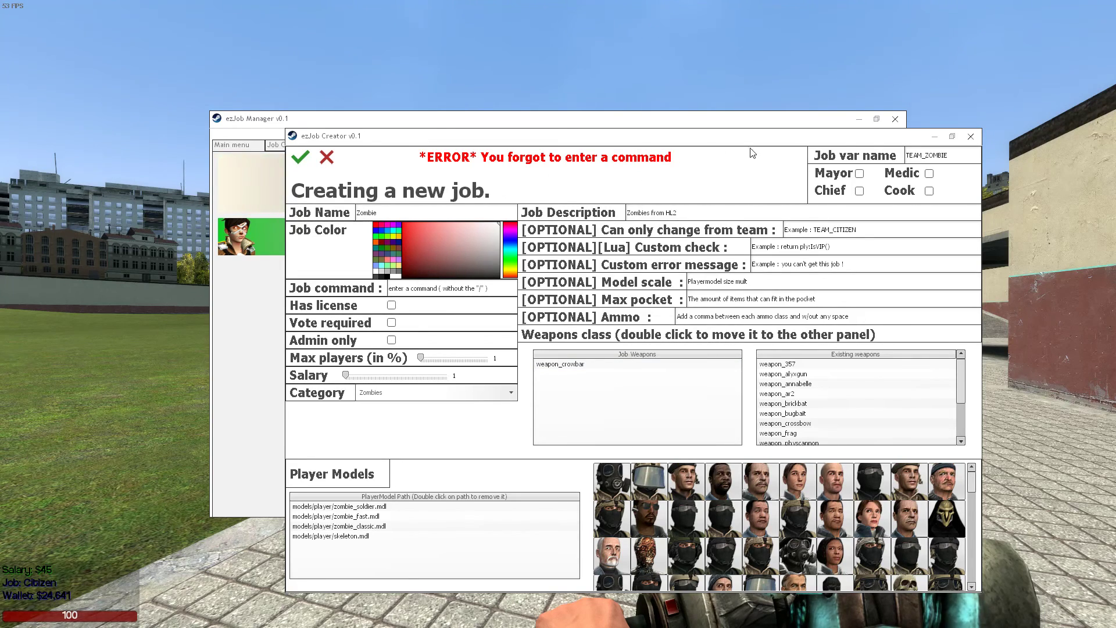
pyautogui.click(454, 289)
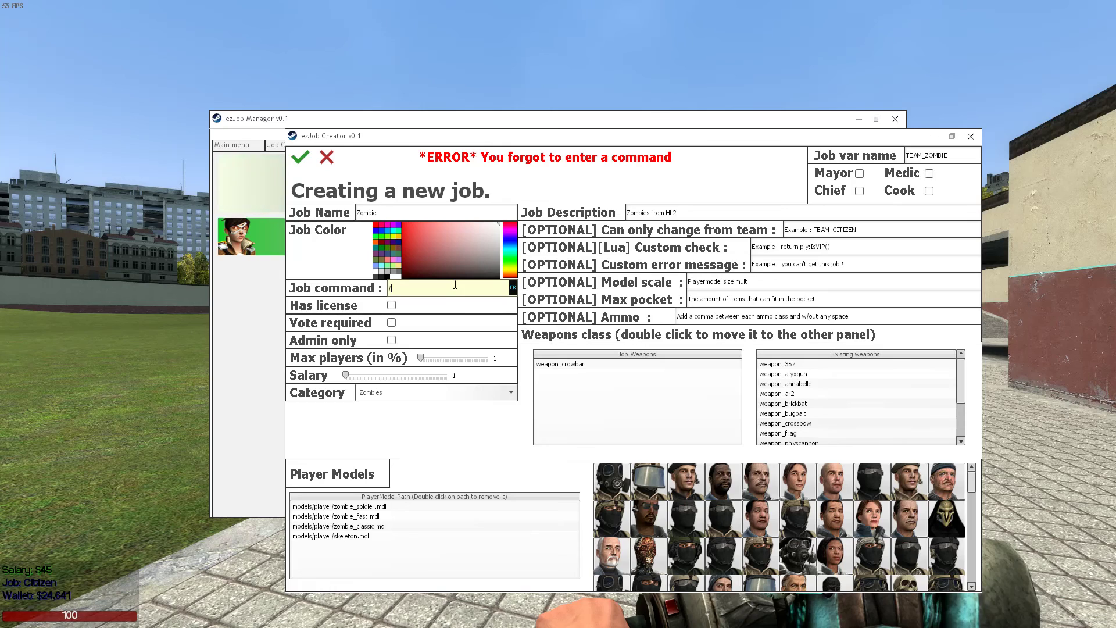
pyautogui.write('zombie')
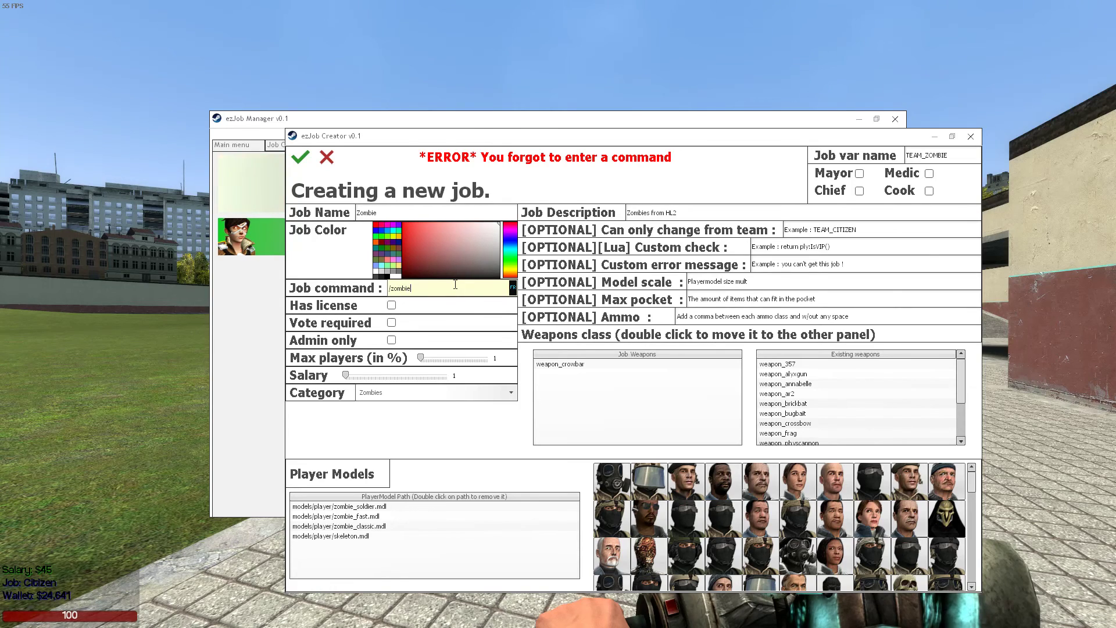
pyautogui.click(300, 165)
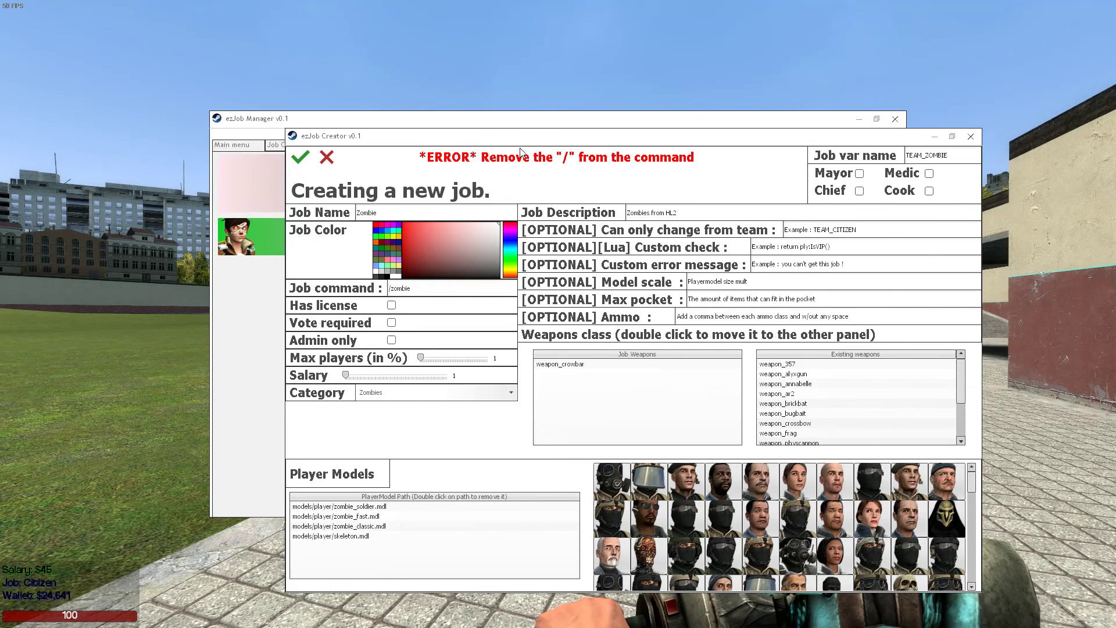
pyautogui.click(393, 287)
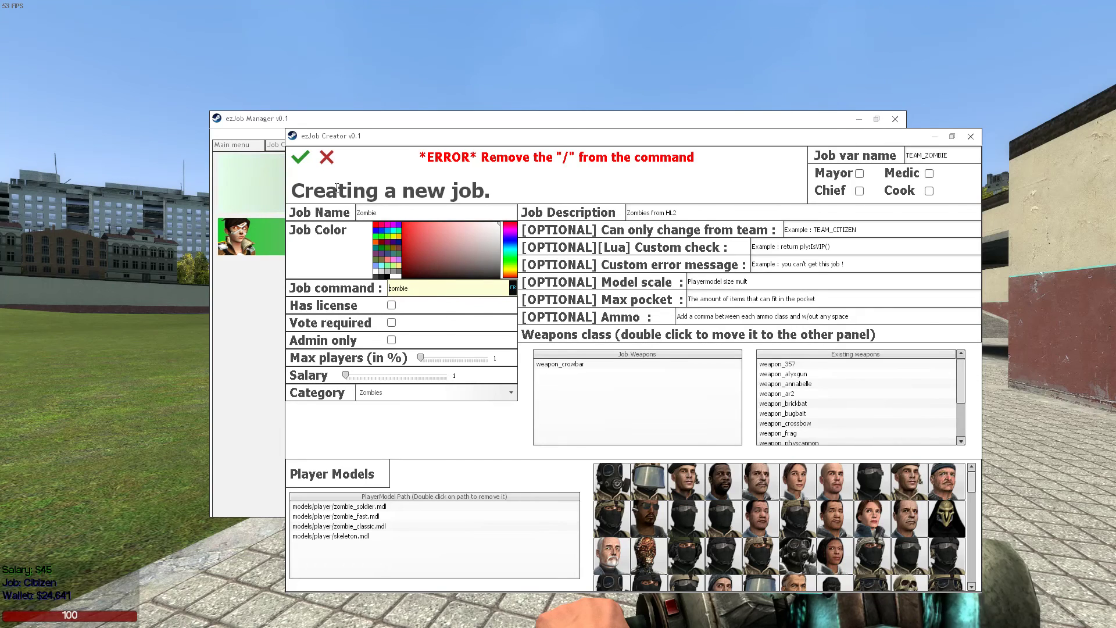
pyautogui.click(301, 161)
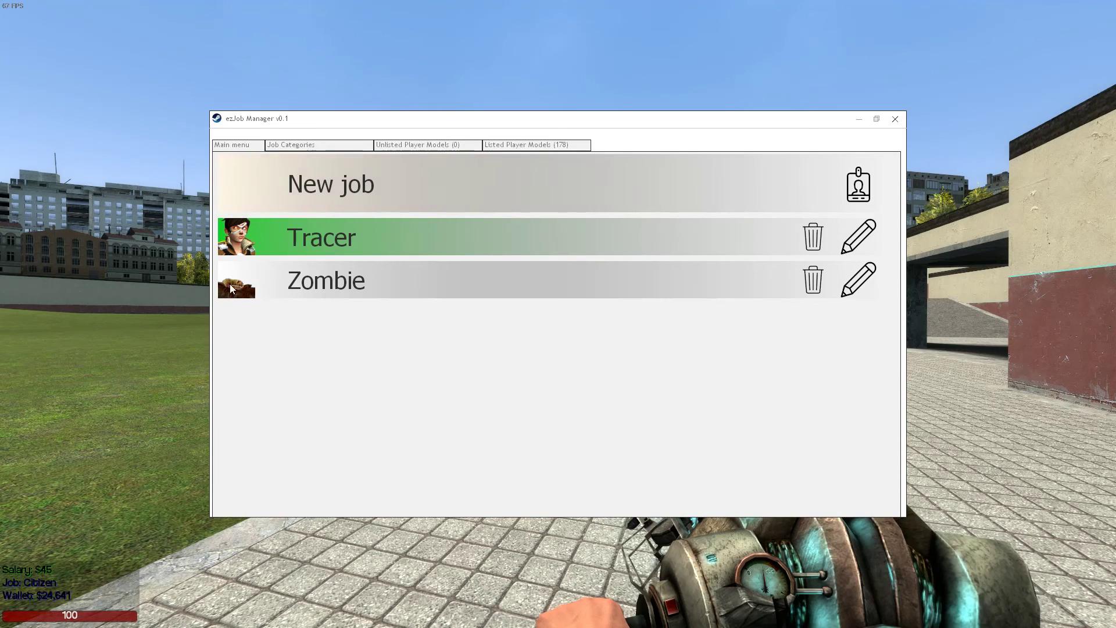
# Give the Zombie job a brown colour and save it.
pyautogui.click(859, 280)
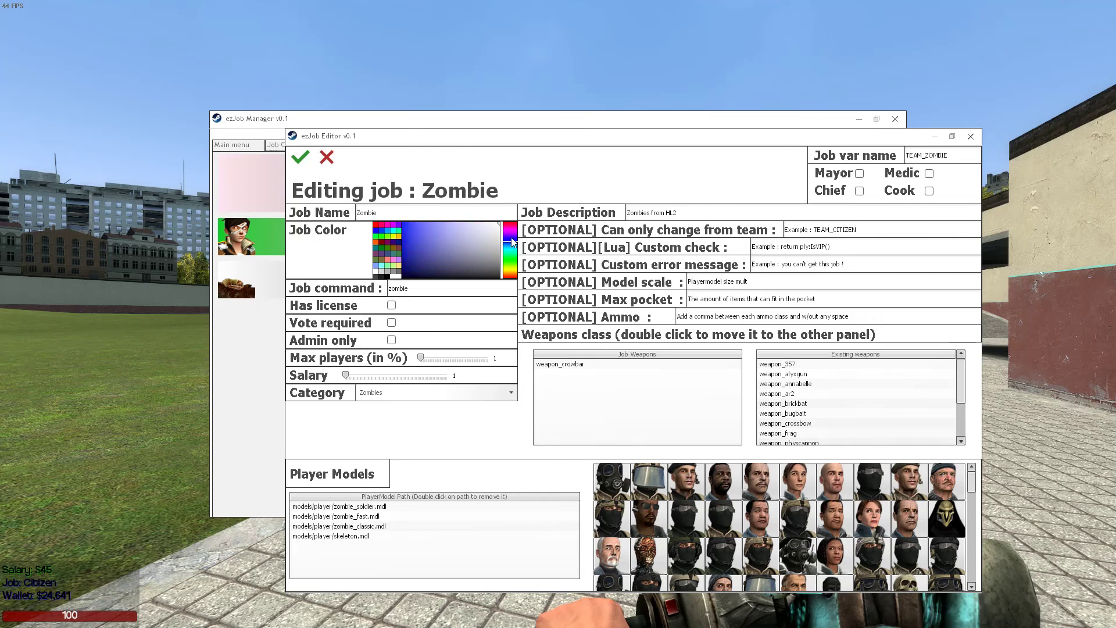
pyautogui.moveTo(512, 238); pyautogui.dragTo(511, 278)
pyautogui.click(300, 157)
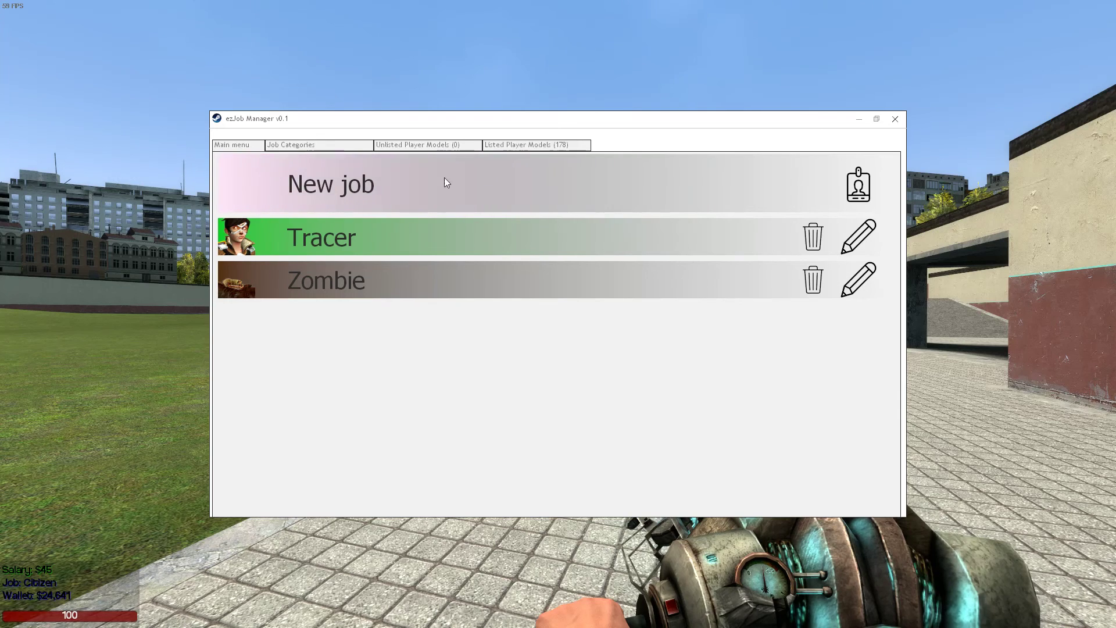
# Browse the Listed and Unlisted Player Models tabs, then close the ezJob Manager.
pyautogui.click(508, 145)
pyautogui.scroll(-2, 797, 374)
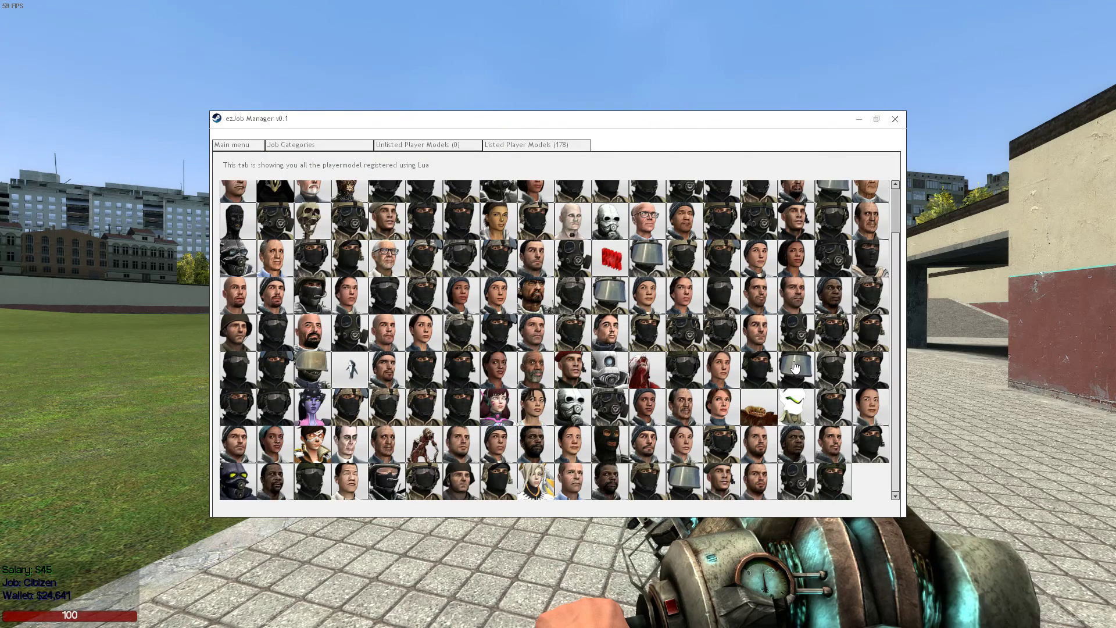
pyautogui.click(406, 146)
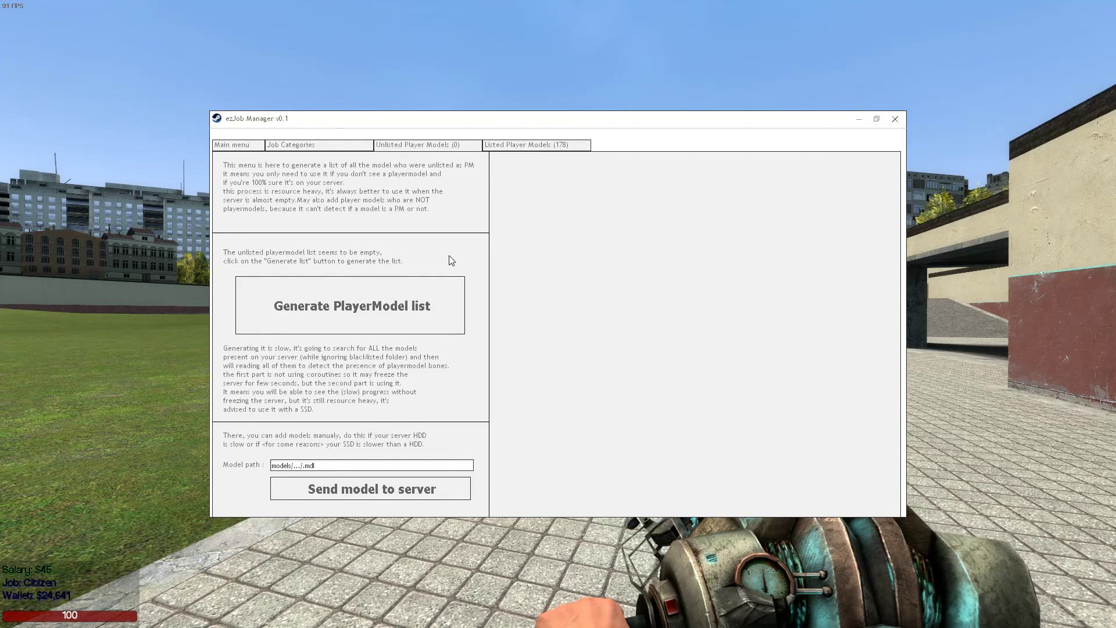
pyautogui.click(525, 151)
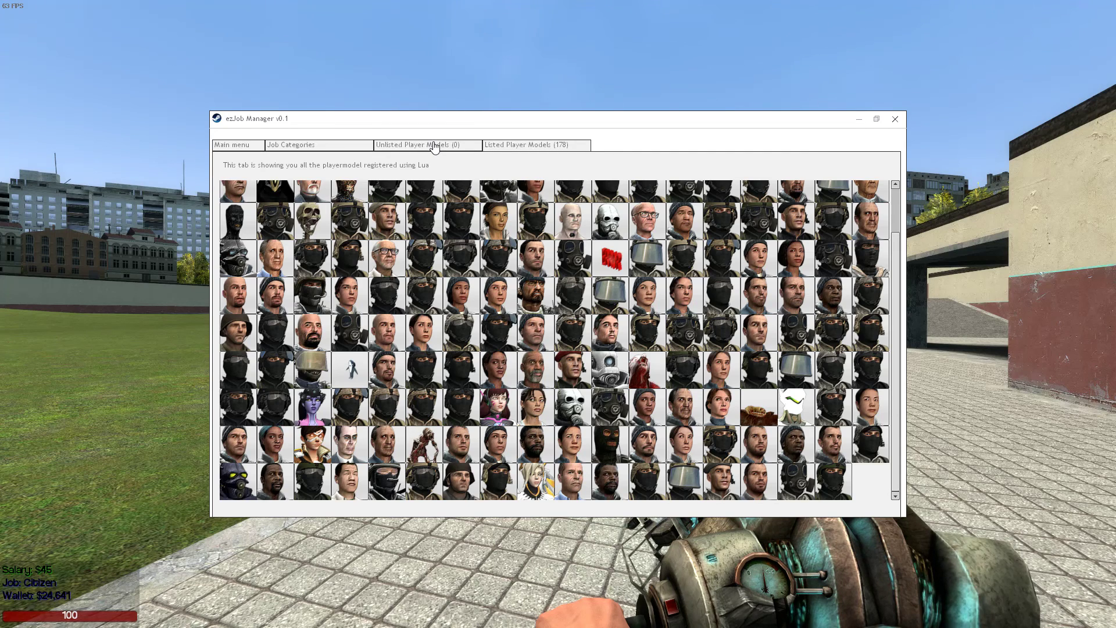
pyautogui.click(324, 149)
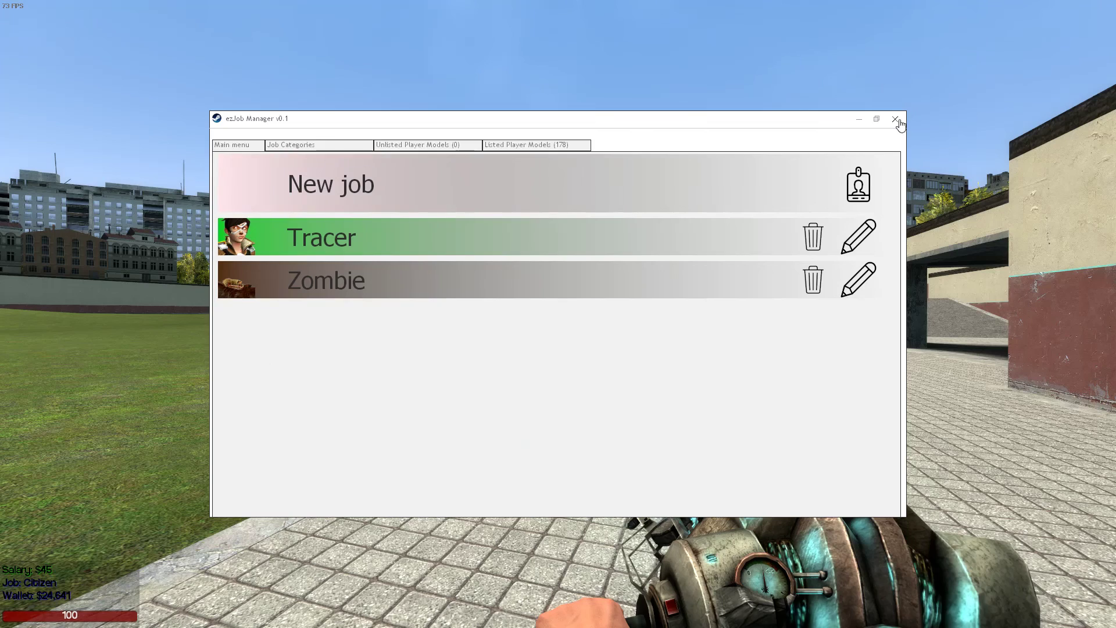
pyautogui.click(899, 124)
pyautogui.press('Tab')
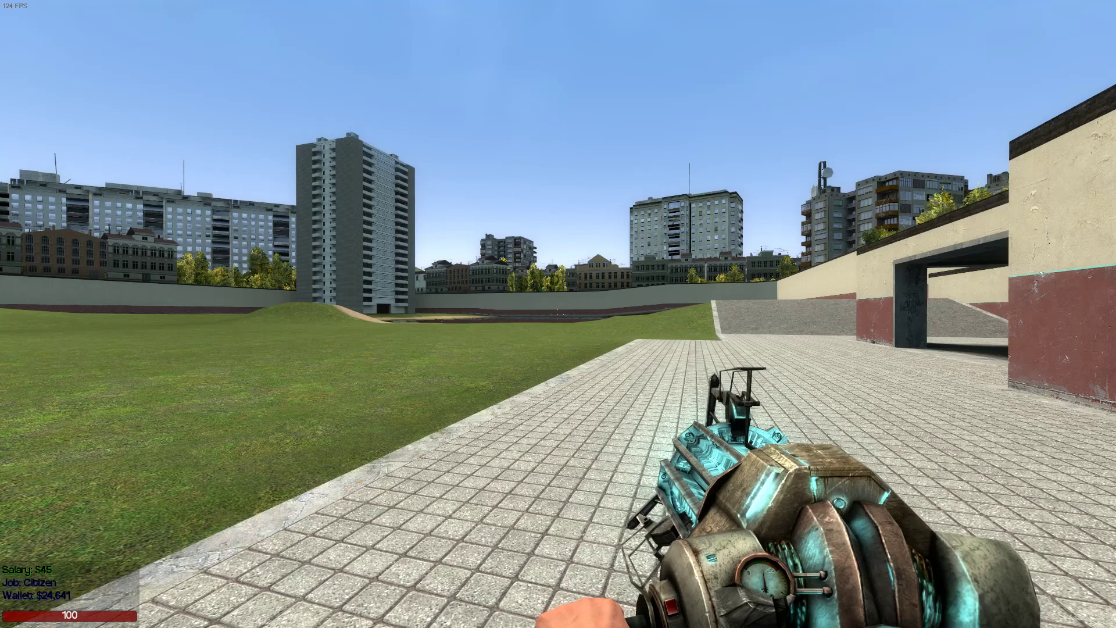
# Check the F4 menu, restart the map from the server console and rejoin the game.
pyautogui.press('F4')
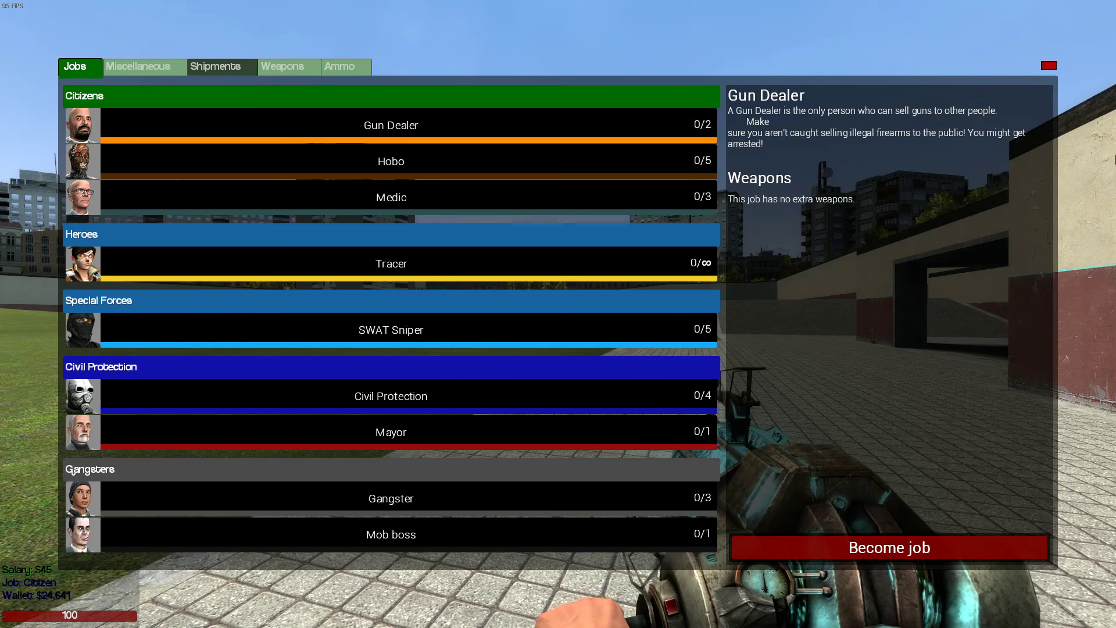
pyautogui.press('F4')
pyautogui.hotkey('alt', 'Tab')
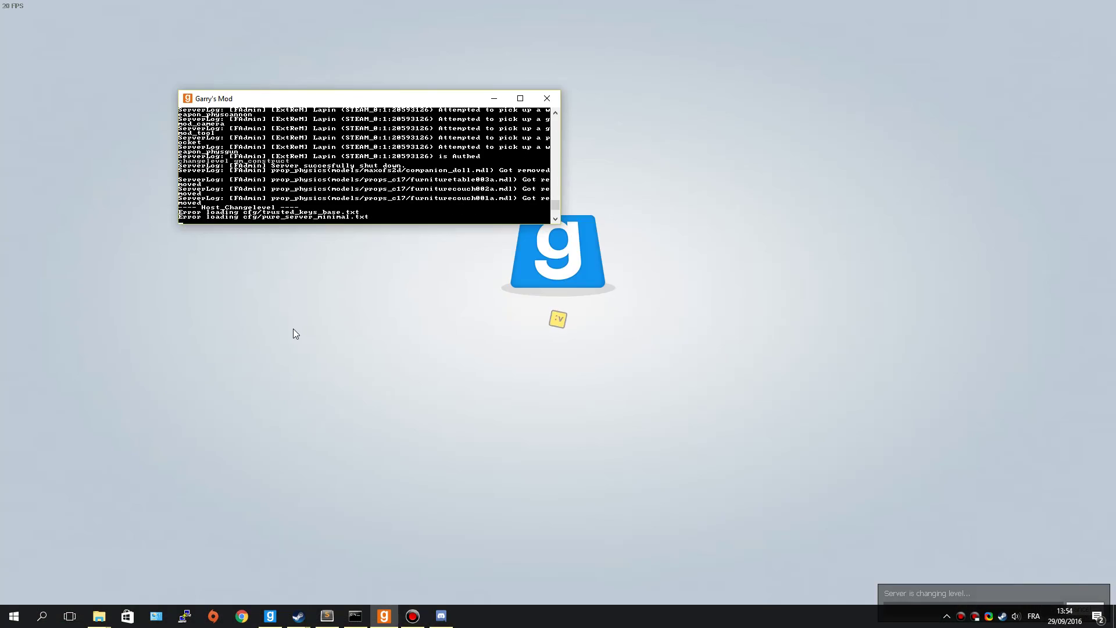
pyautogui.click(642, 360)
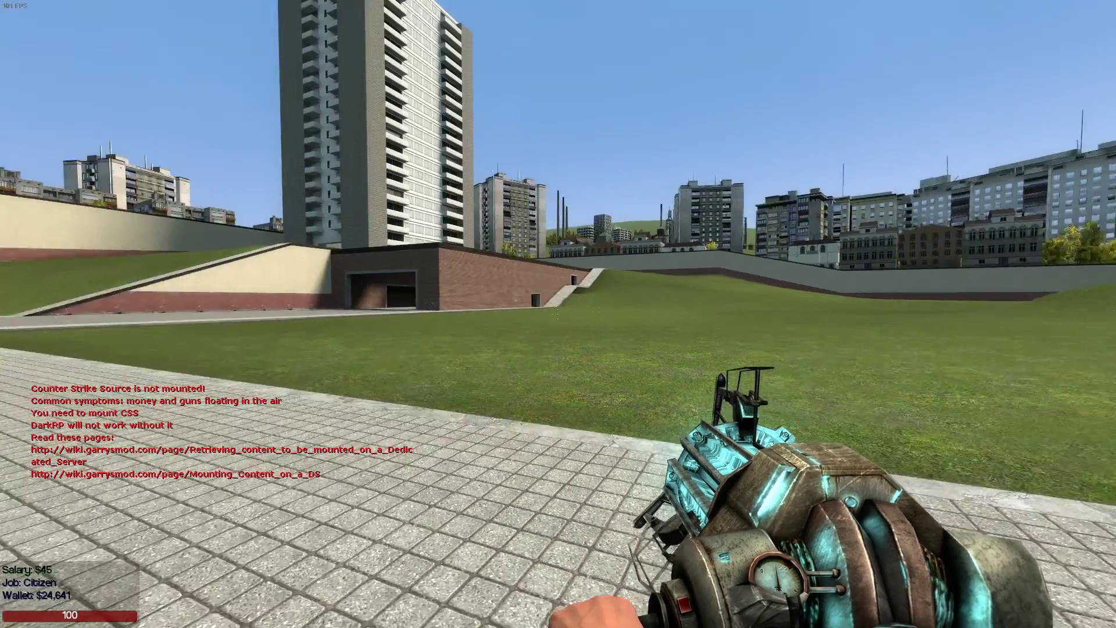
# Become the Zombie job from the DarkRP F4 menu, receiving a crowbar.
pyautogui.press('F4')
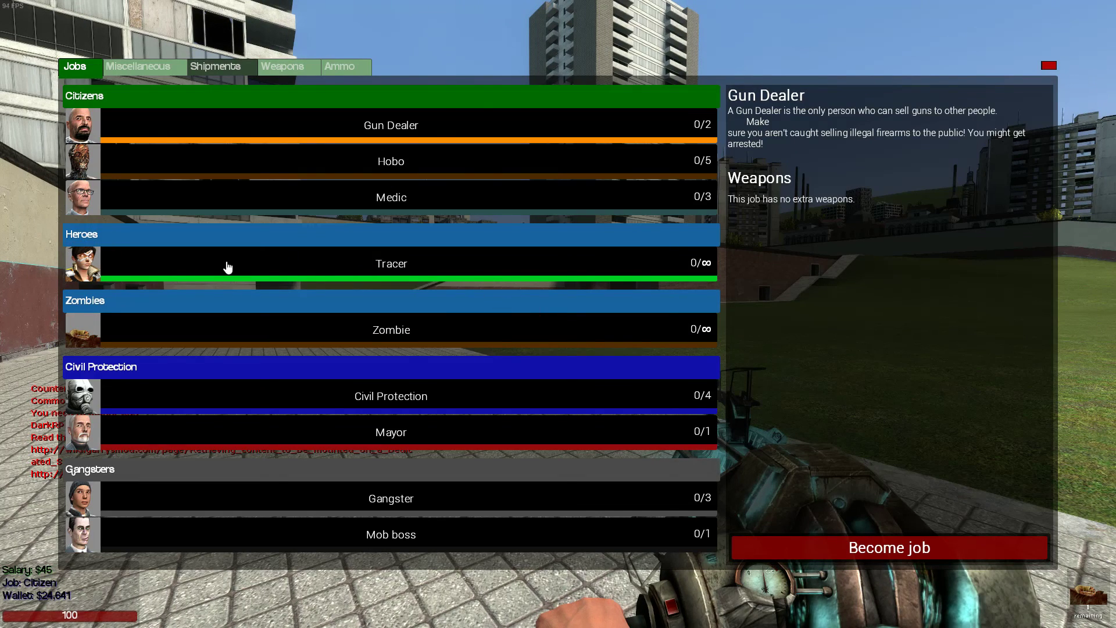
pyautogui.click(247, 343)
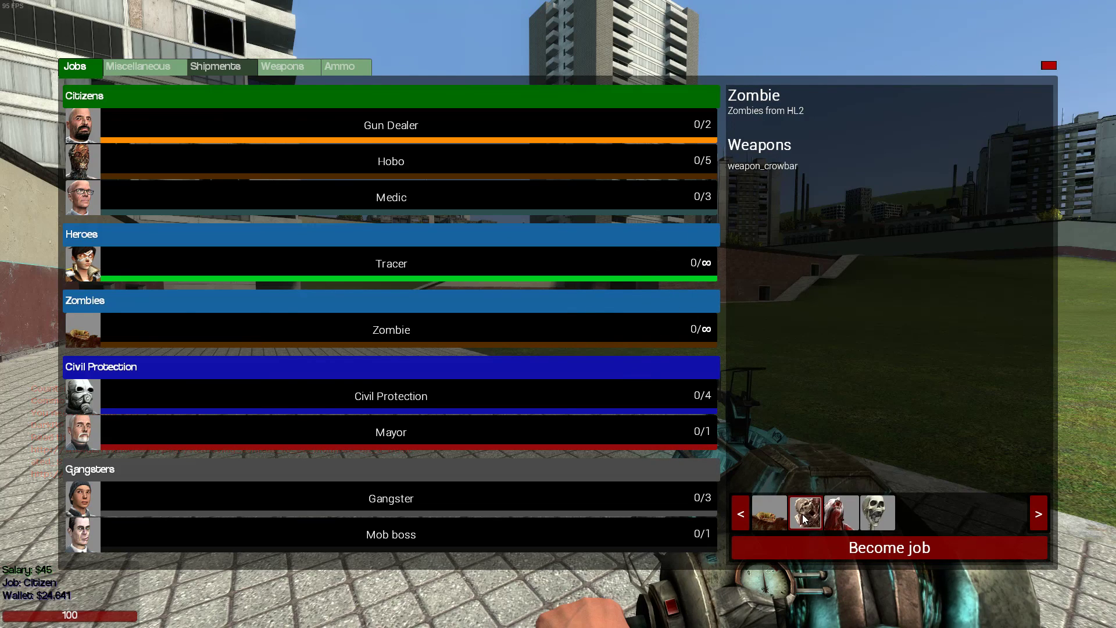
pyautogui.press('F4')
pyautogui.scroll(-1, 559, 315)
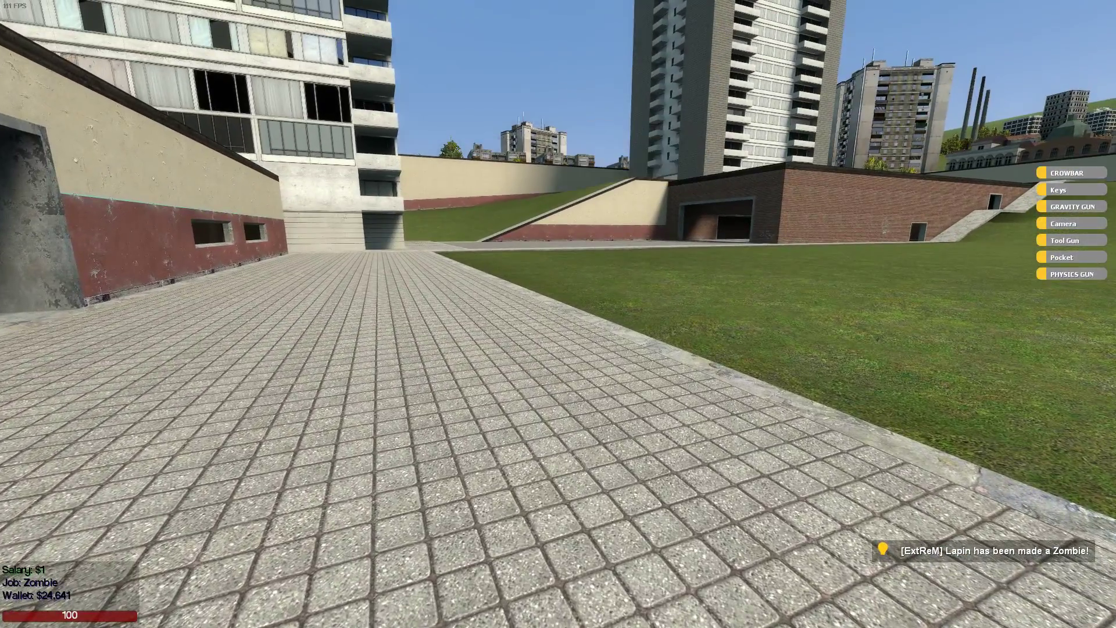
# Run thirdperson in the console and check the server window, showing the skeleton model.
pyautogui.press('`')
pyautogui.write('s')
pyautogui.press('BackSpace')
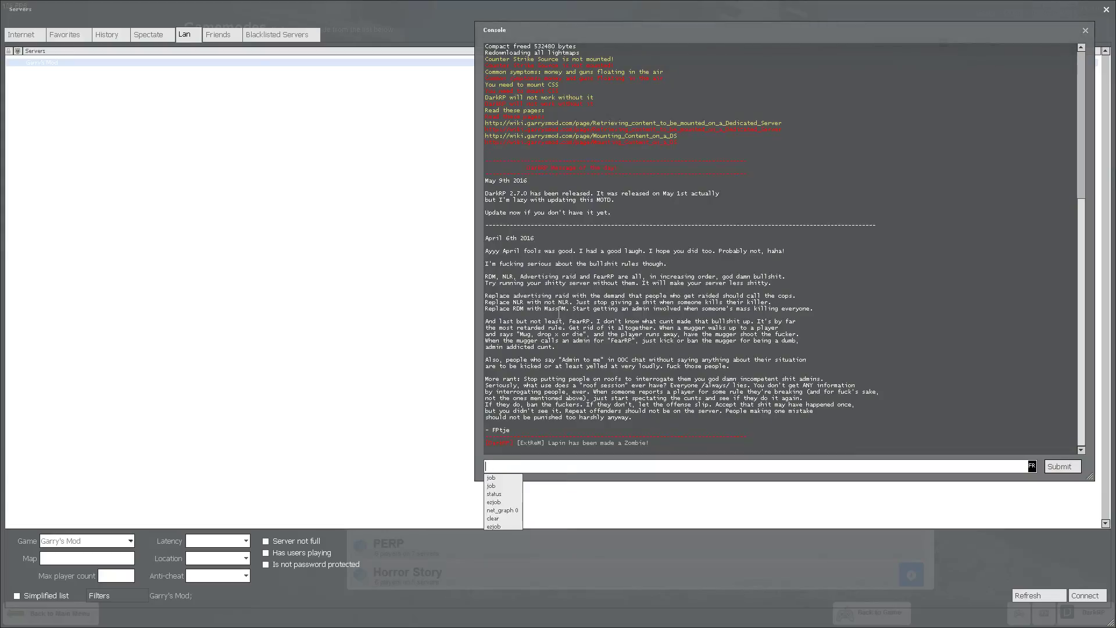
pyautogui.write('thirdperson')
pyautogui.press('Return')
pyautogui.press('Escape')
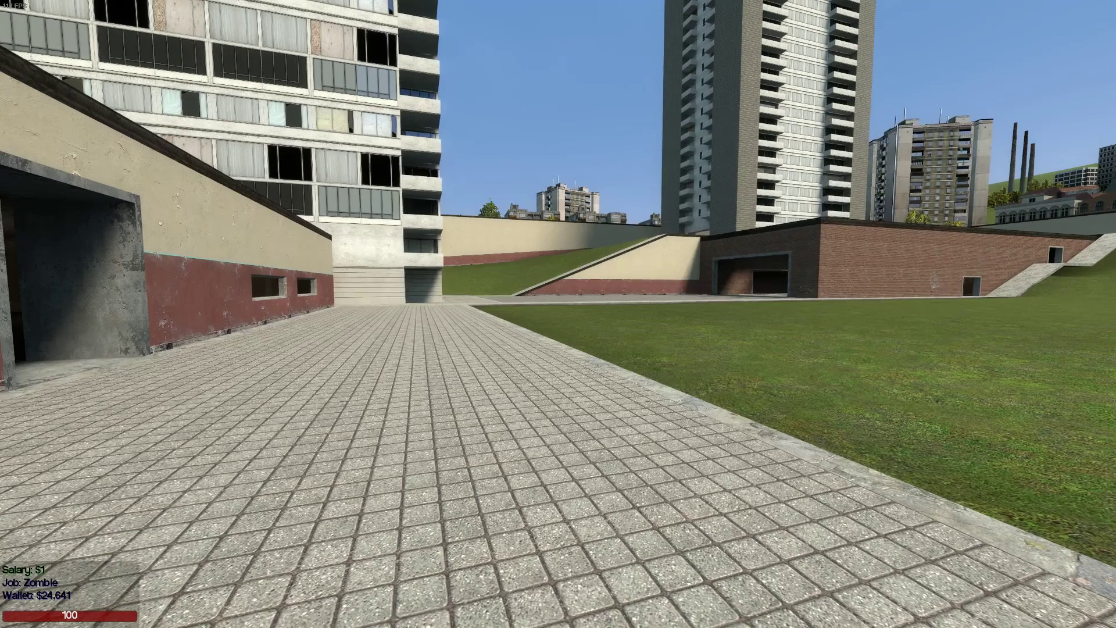
pyautogui.hotkey('alt', 'Tab')
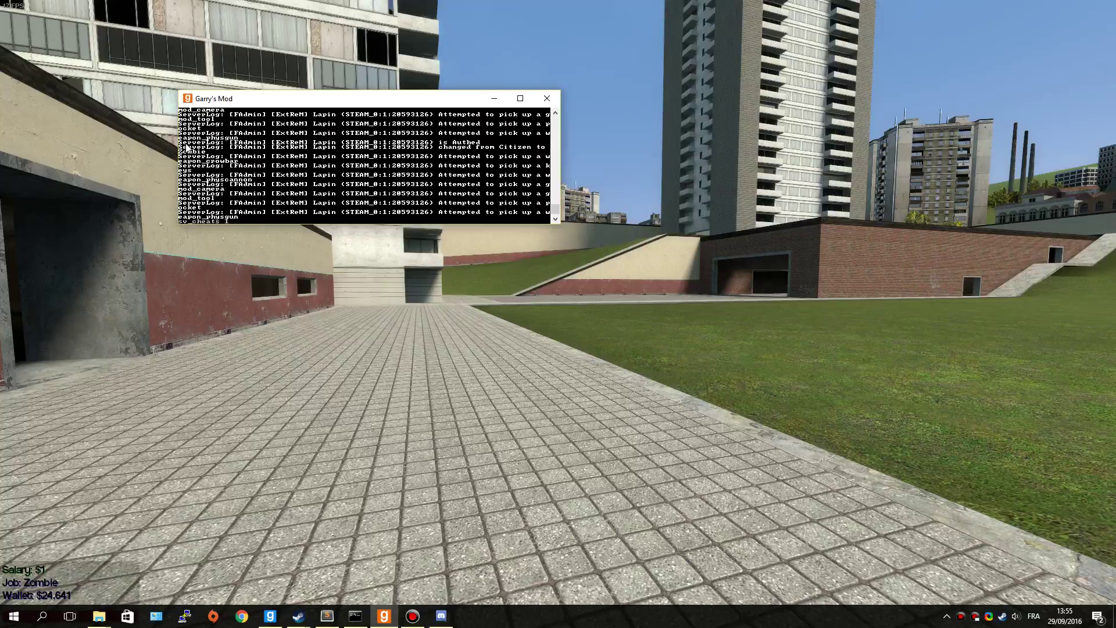
pyautogui.hotkey('alt', 'Tab')
# Equip the crowbar from weapon slot 1 and run toward the garage building.
pyautogui.press('Escape')
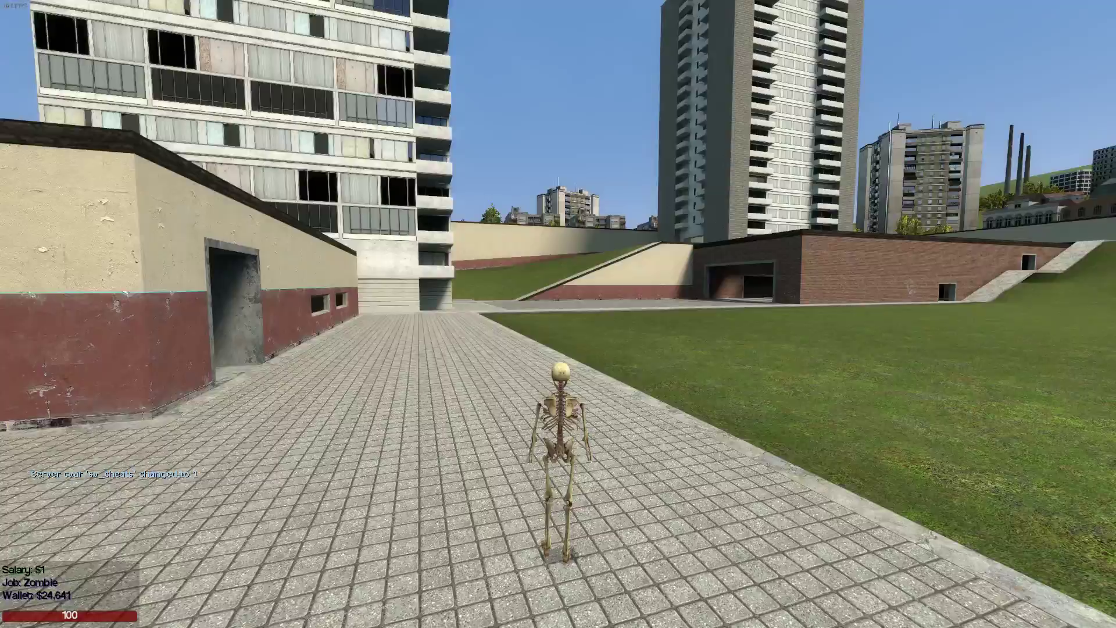
pyautogui.press('1')
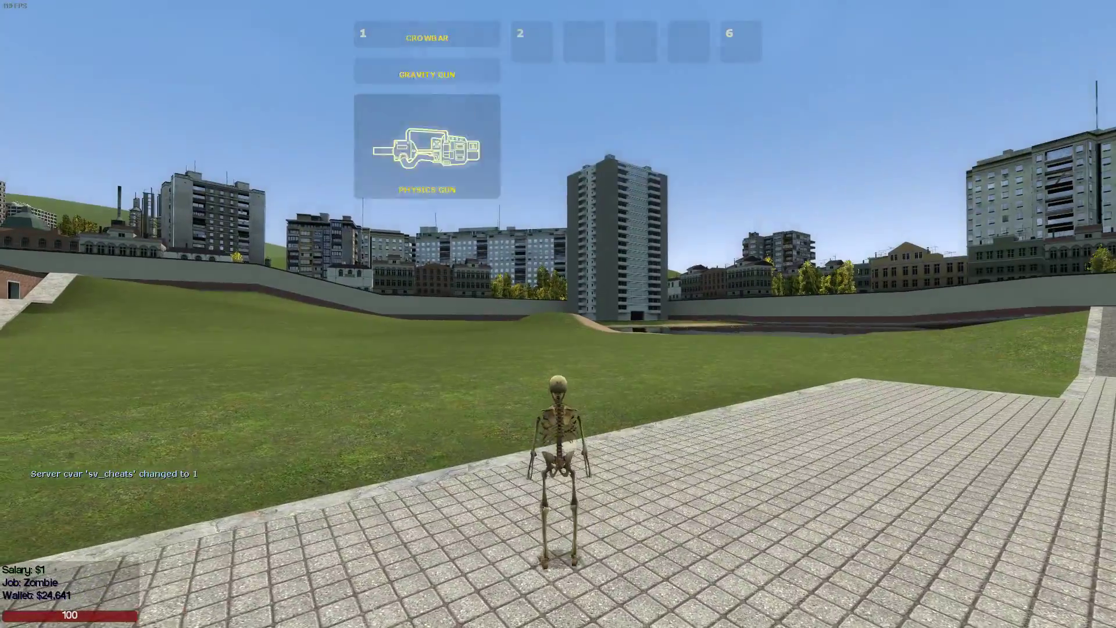
pyautogui.press('1')
pyautogui.click(559, 315)
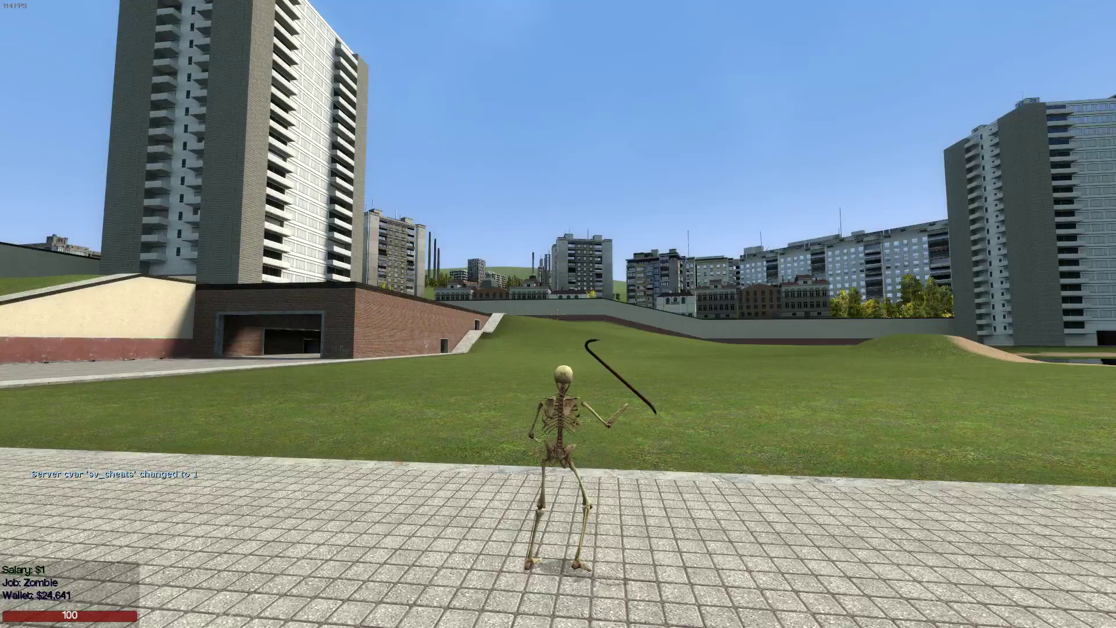
pyautogui.press('w')
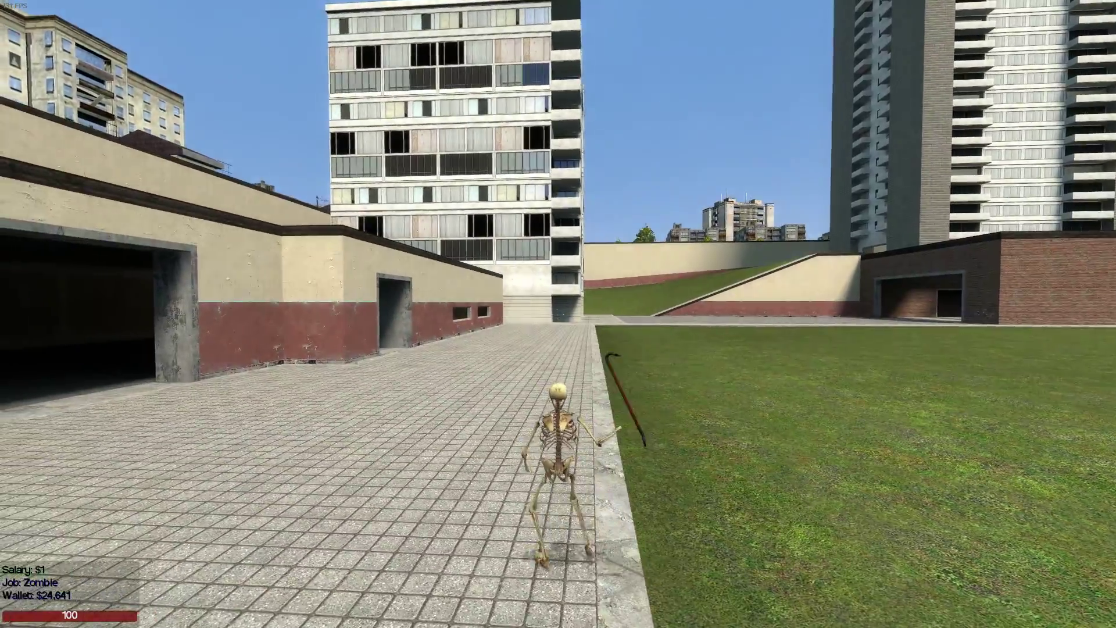
# Run firstperson in the console and walk along the red wall toward the plaza.
pyautogui.press('`')
pyautogui.press('Return')
pyautogui.press('Escape')
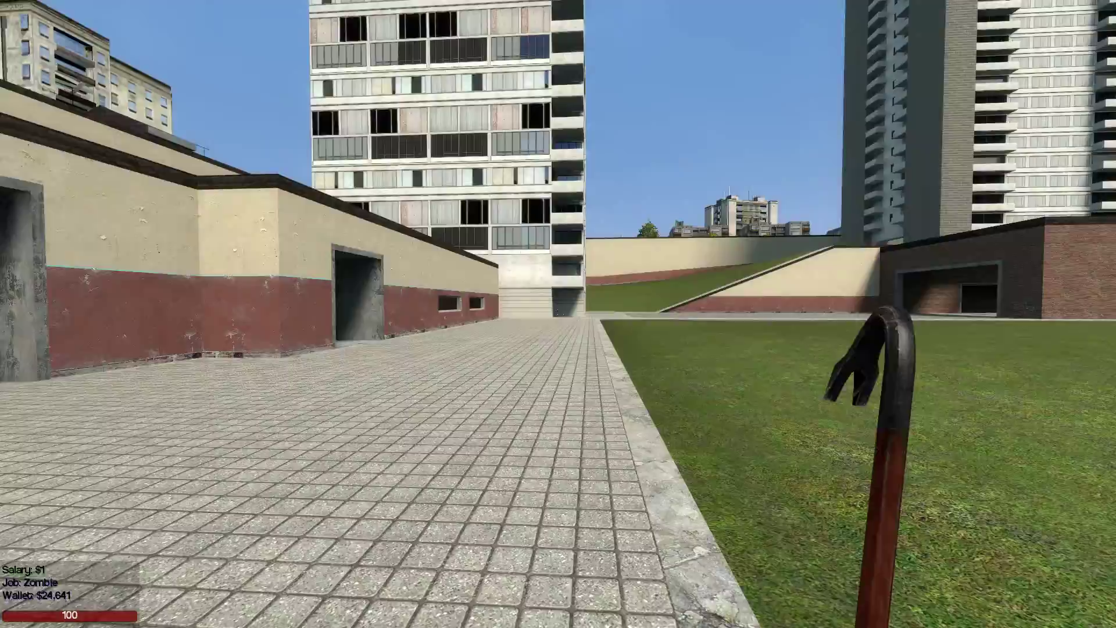
pyautogui.press('1')
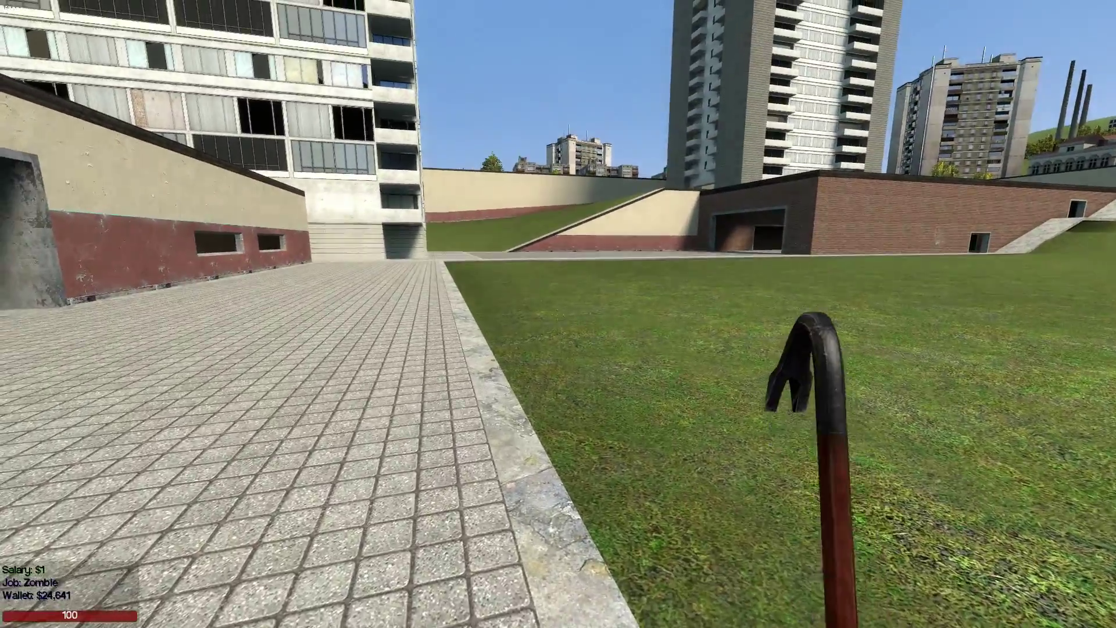
pyautogui.press('w')
pyautogui.press('w')
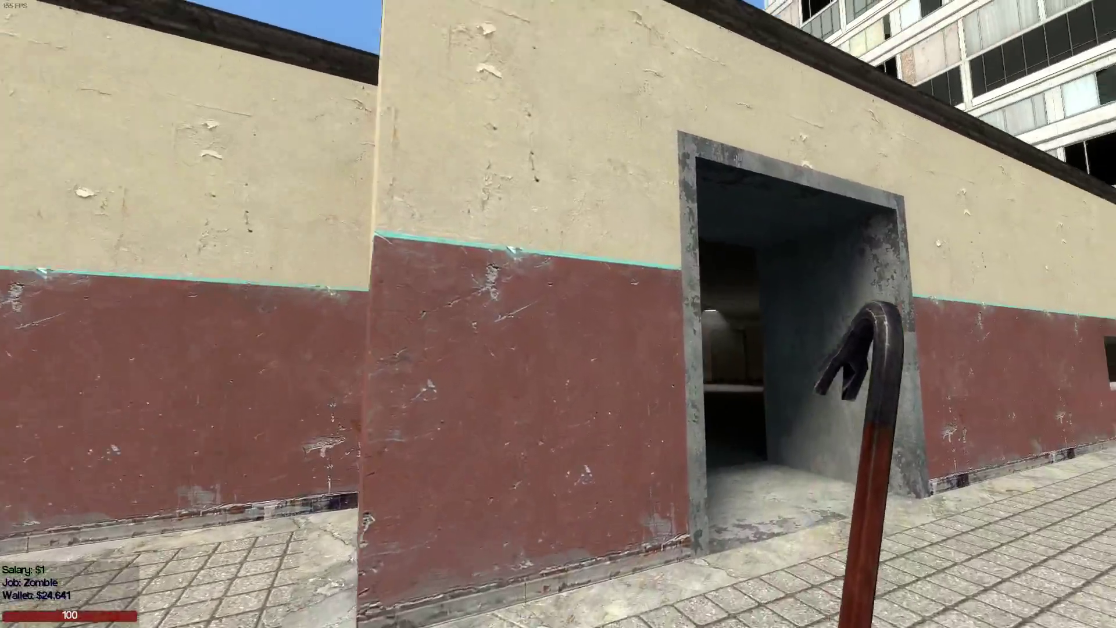
pyautogui.press('w')
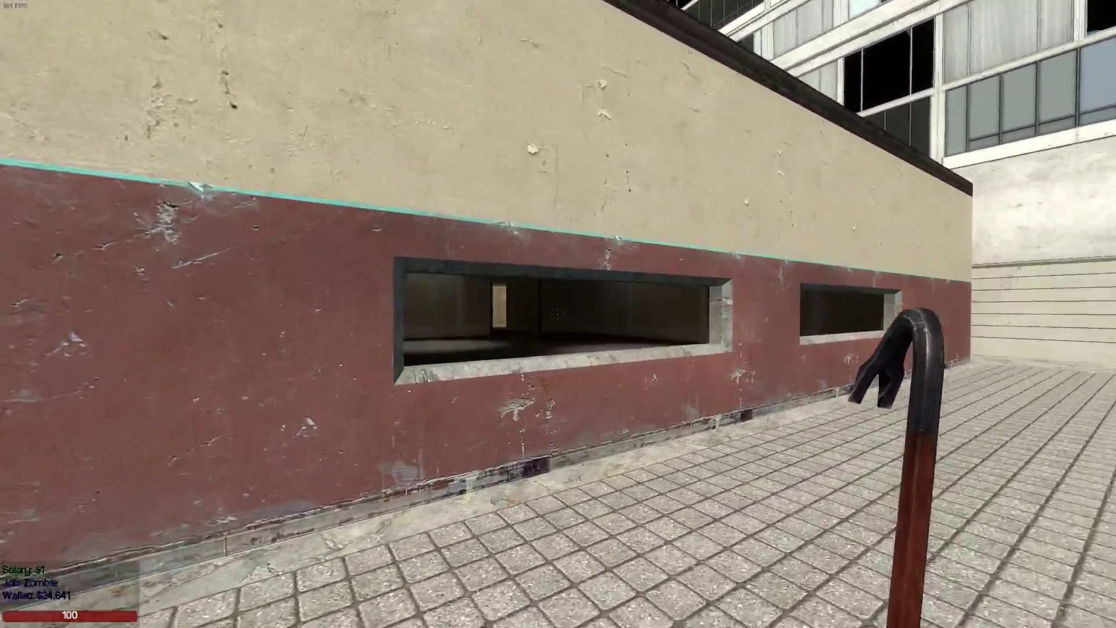
pyautogui.press('w')
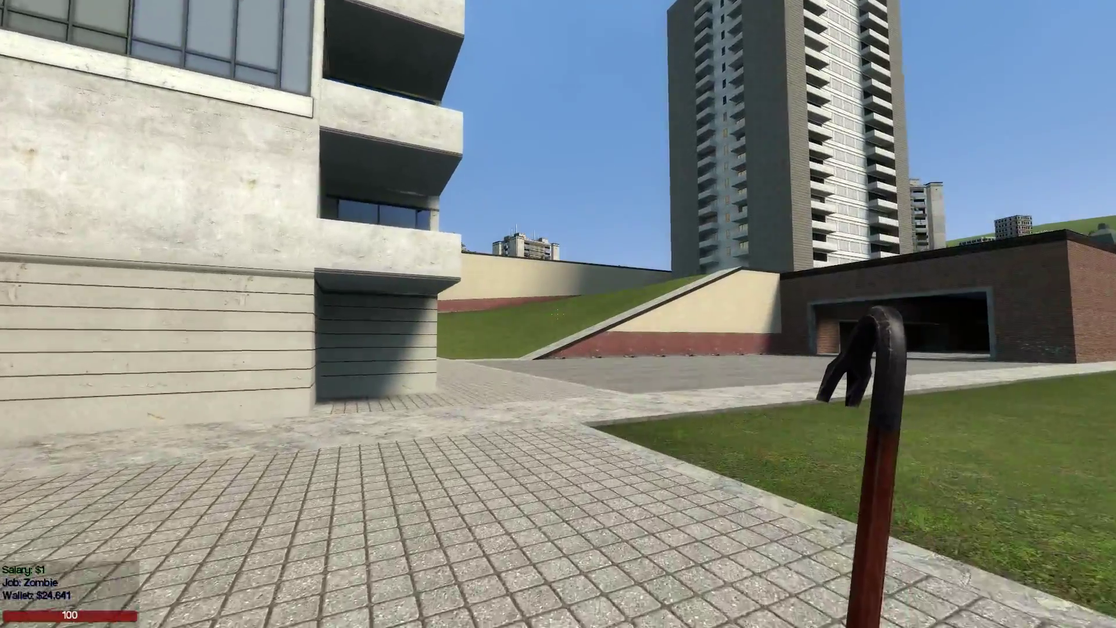